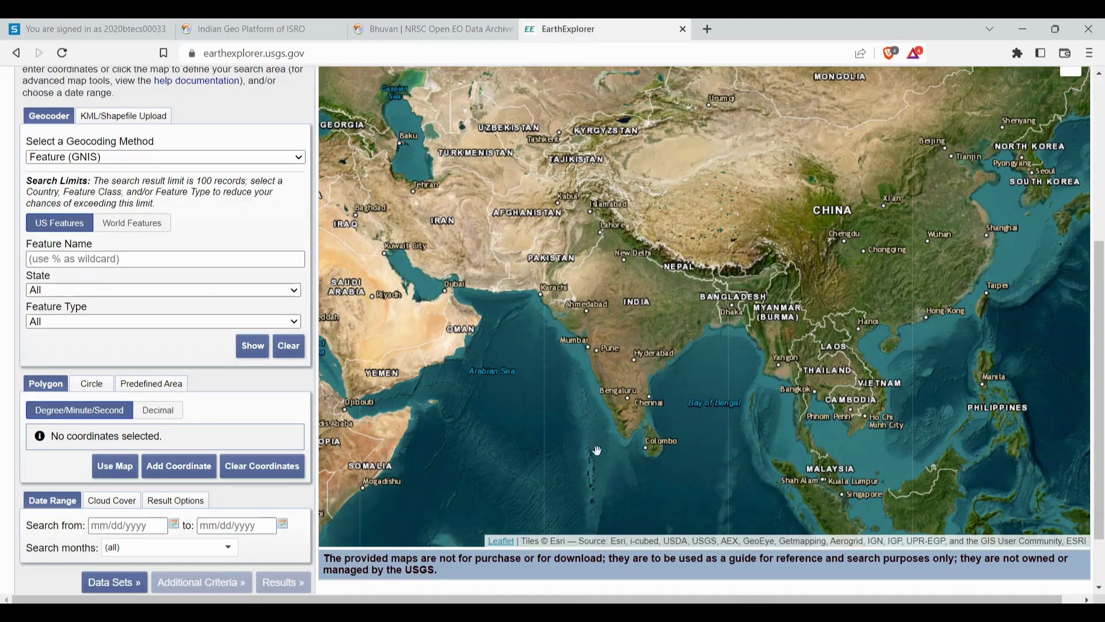
Step: Switch to ERDAS IMAGINE and display the band 2, band 3, band 4 and band 5 TIFF layers of the 06feb14 scene
mouse_move(701, 613)
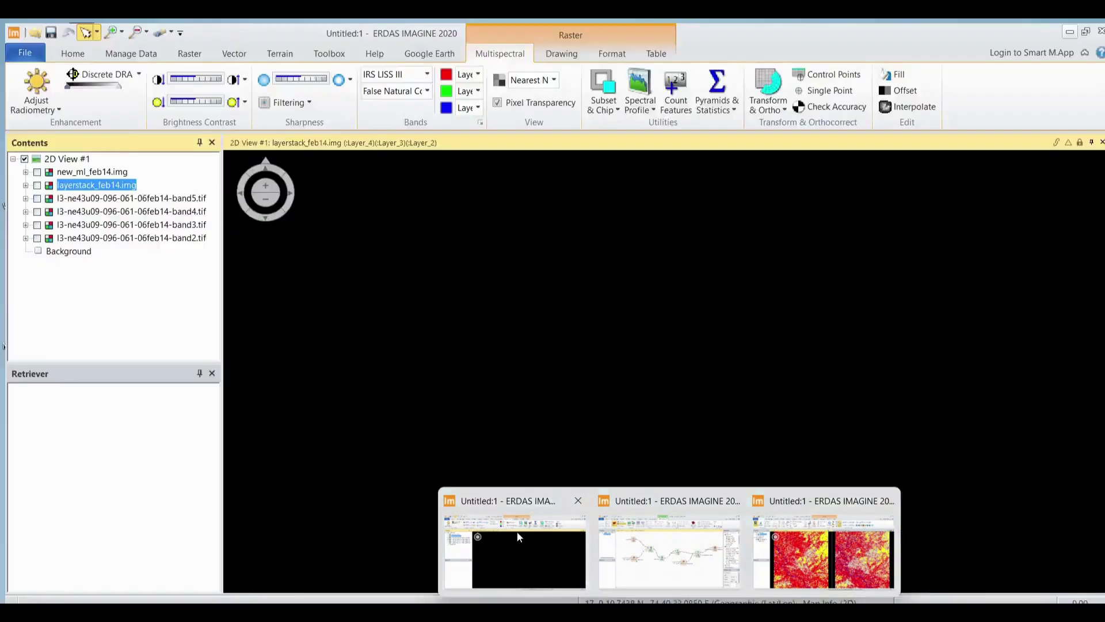
left_click(517, 531)
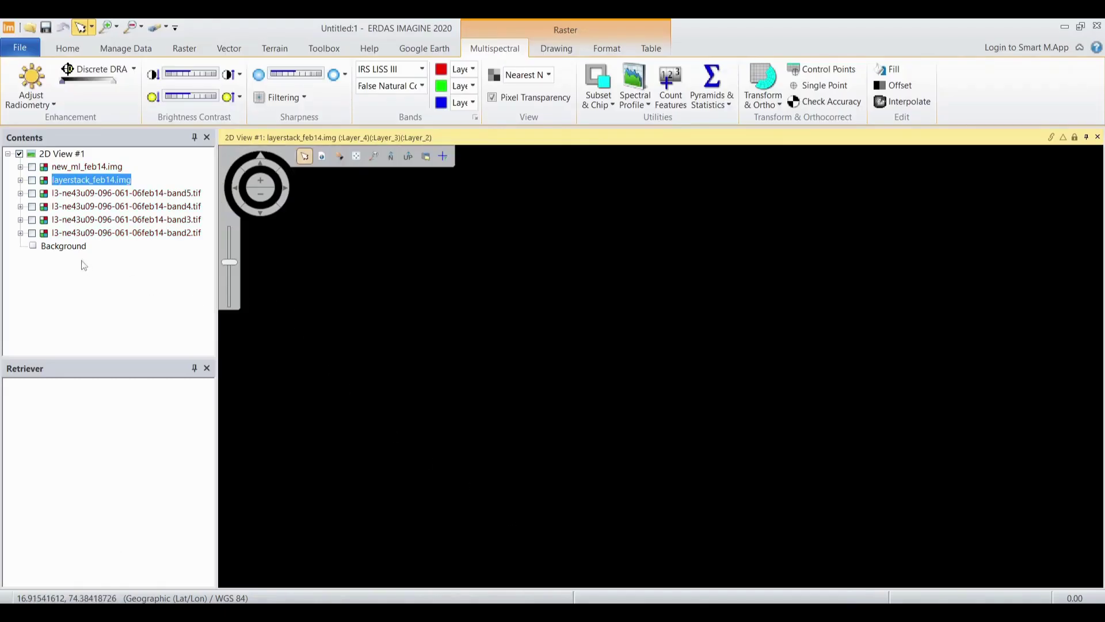
left_click(33, 233)
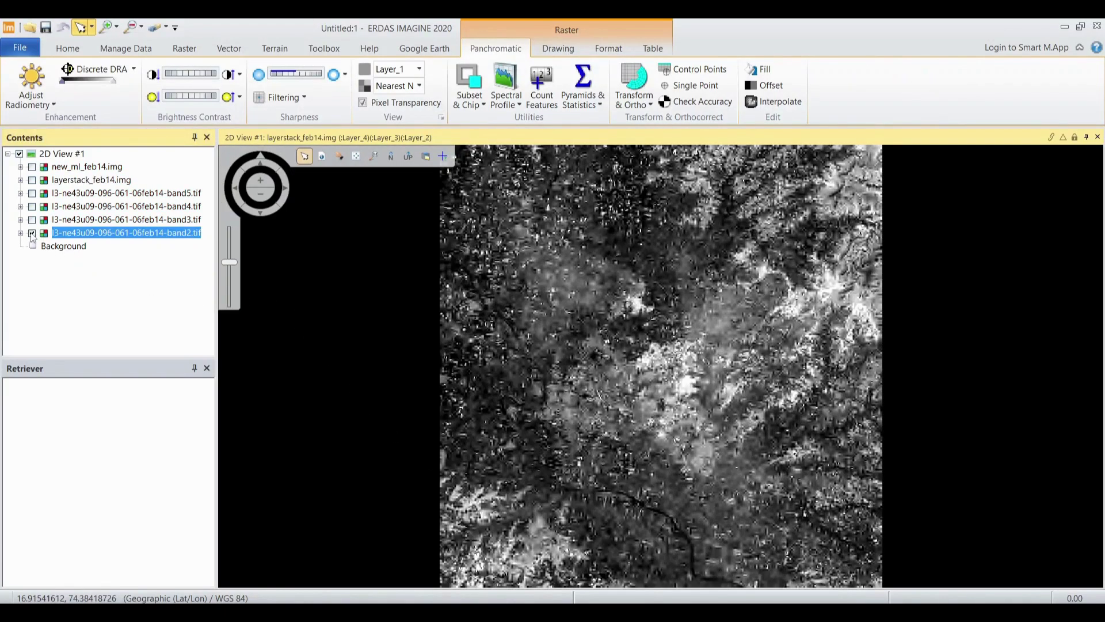
left_click(32, 220)
left_click(32, 206)
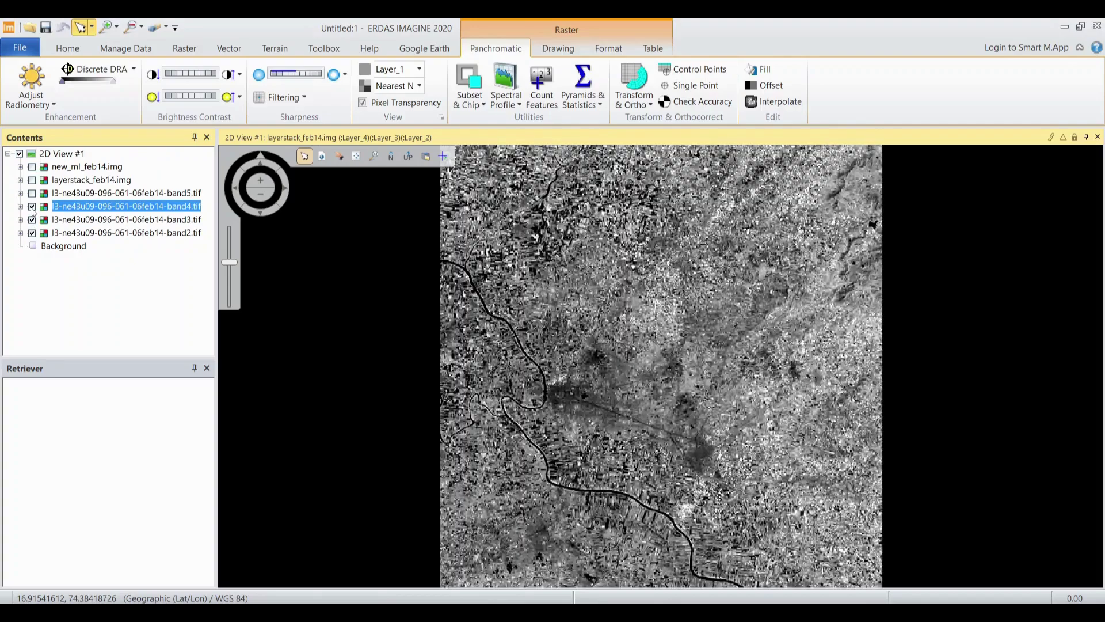
left_click(32, 193)
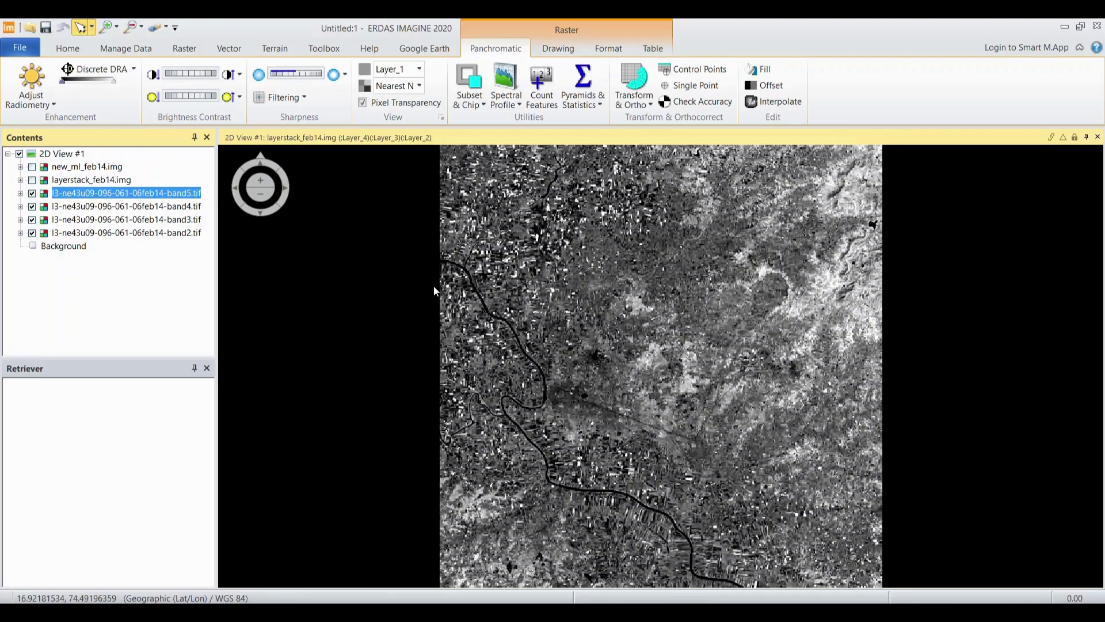
Step: Start a layer stack with the four 06Feb14 files BAND2 to BAND5 as its multiple-file input
left_click(184, 50)
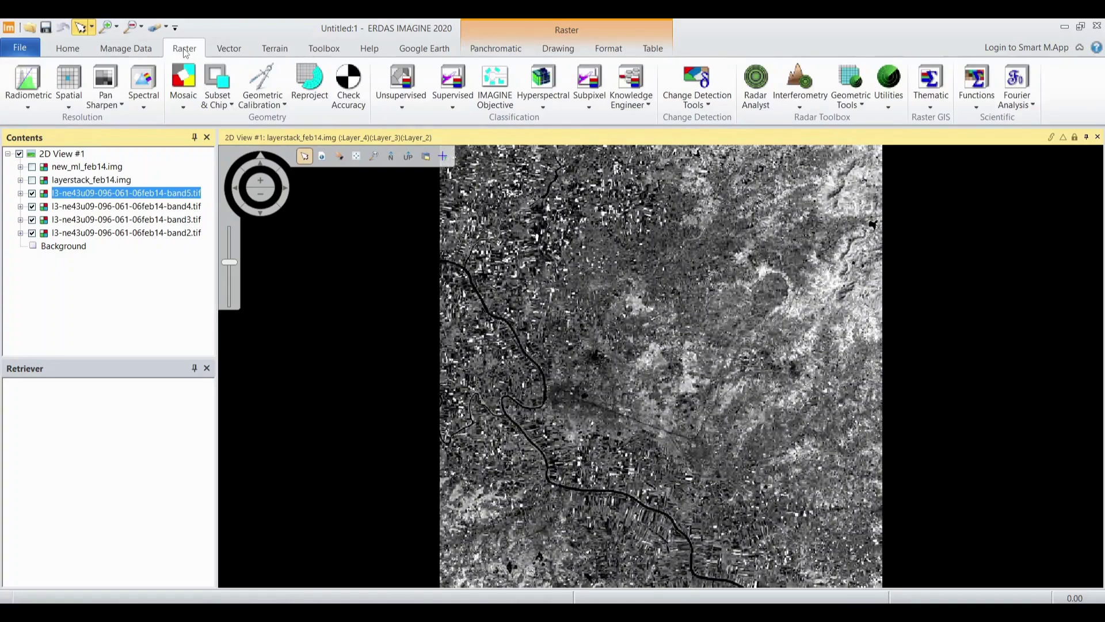
left_click(153, 85)
left_click(156, 122)
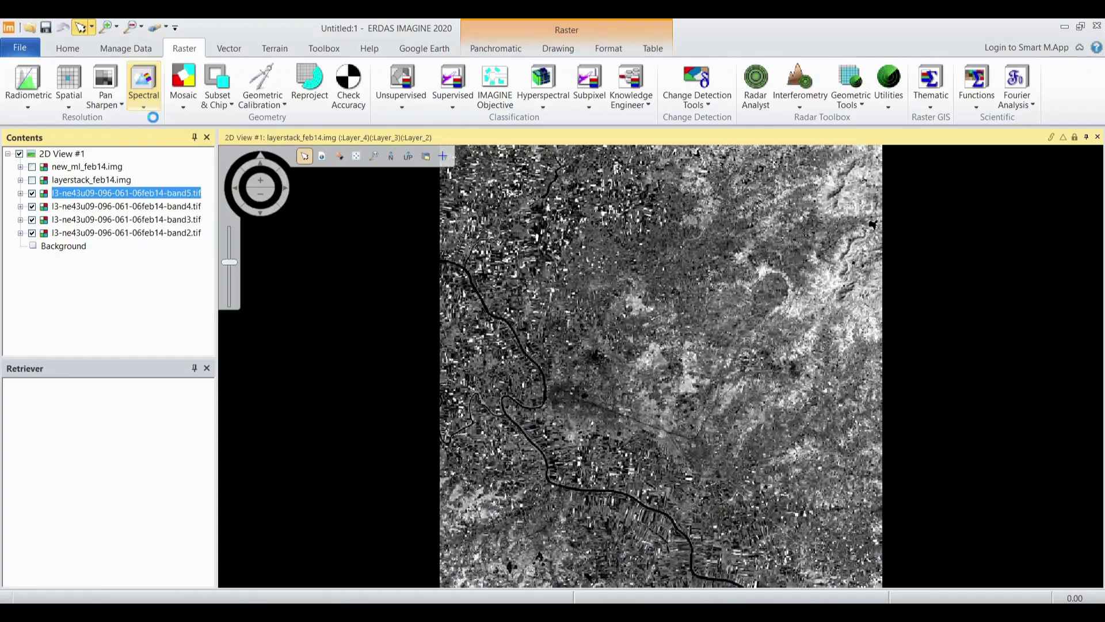
left_click(231, 130)
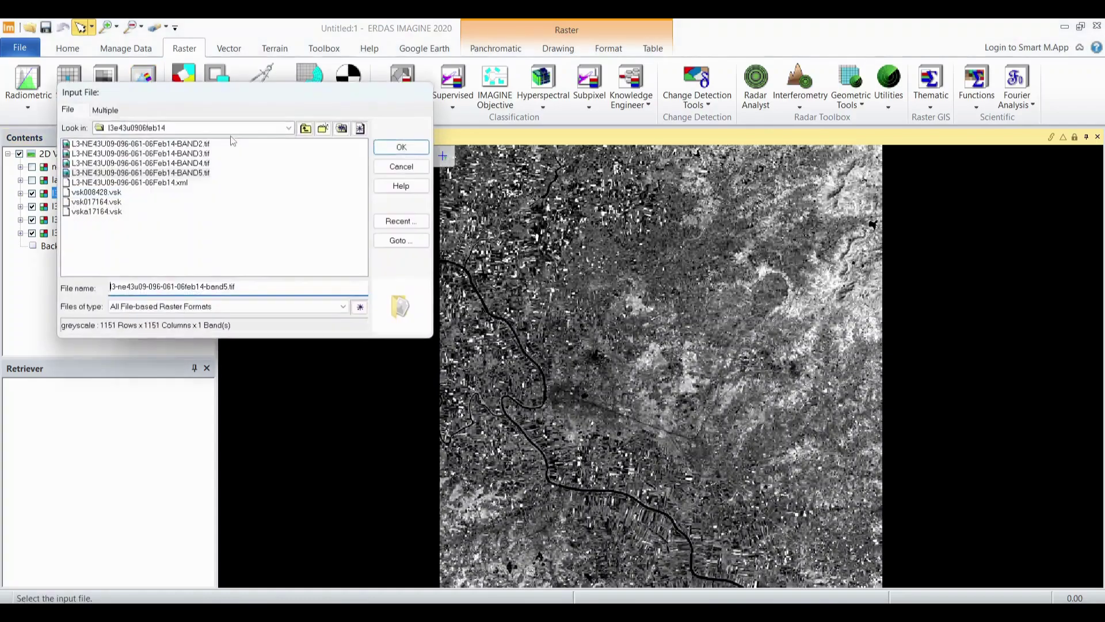
left_click_drag(229, 176, 175, 140)
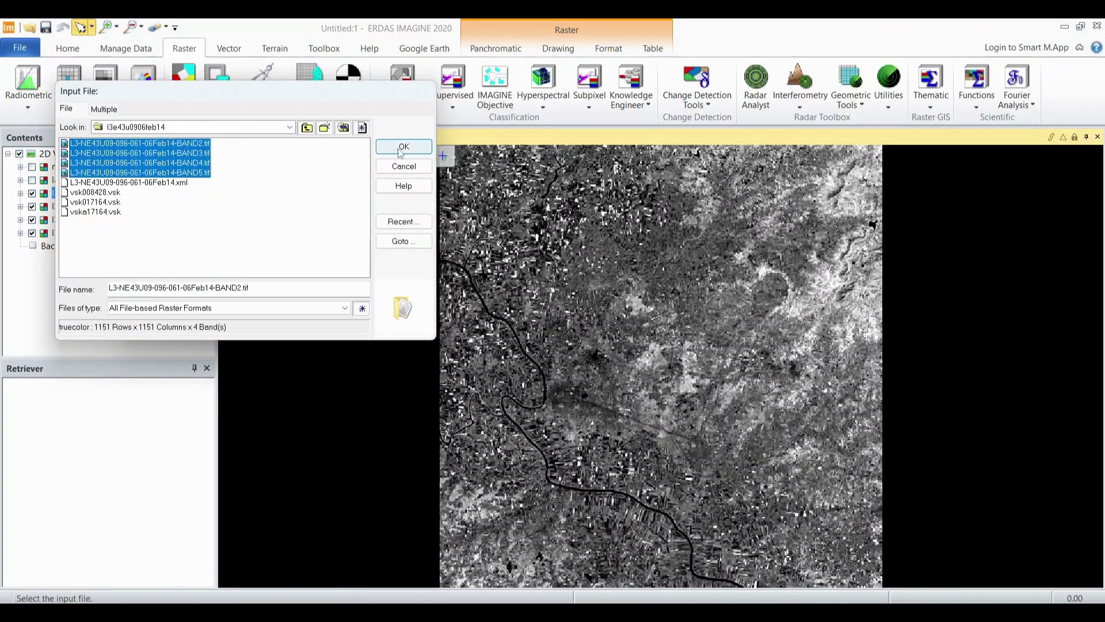
left_click(404, 146)
left_click(171, 217)
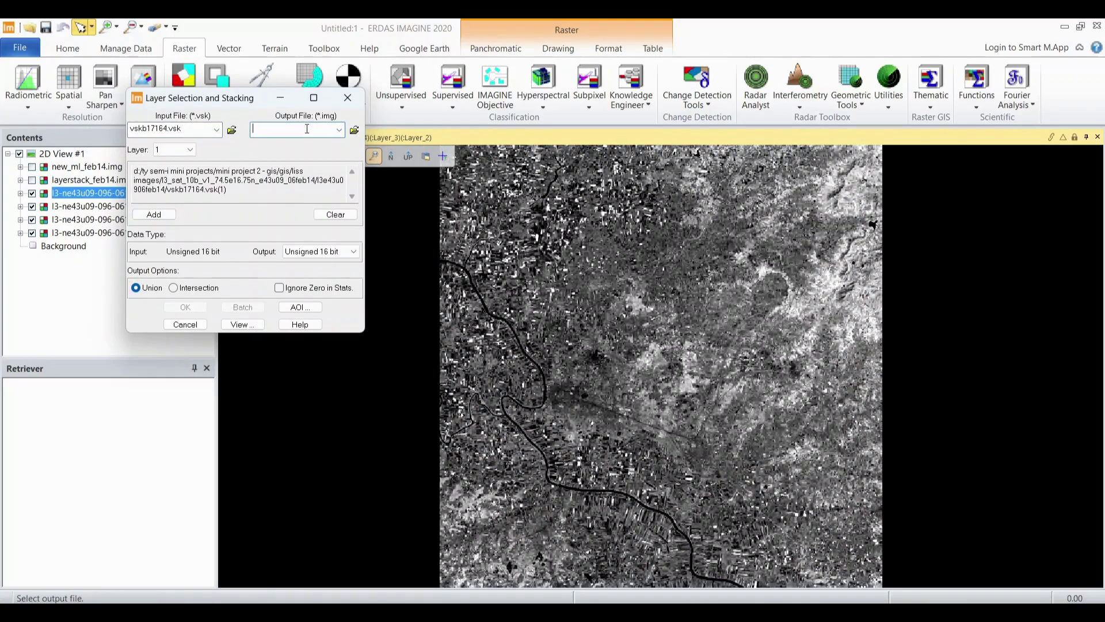
Step: Browse for the layer stack's output image file and close the stacking tool without running it
left_click(354, 131)
left_click(162, 174)
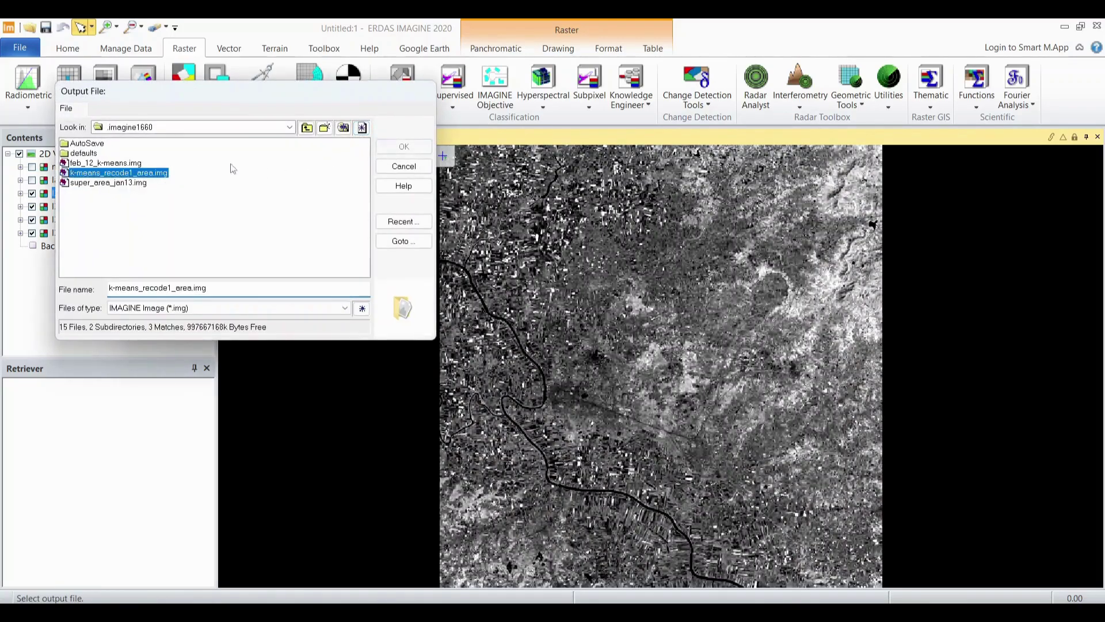
left_click(386, 146)
left_click(683, 365)
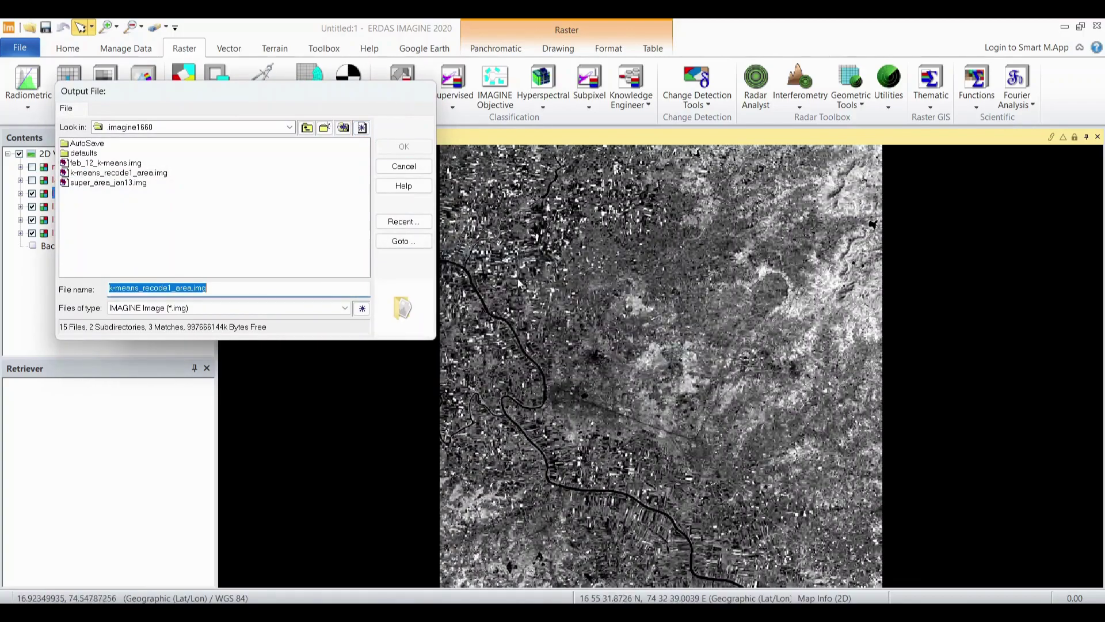
left_click(404, 166)
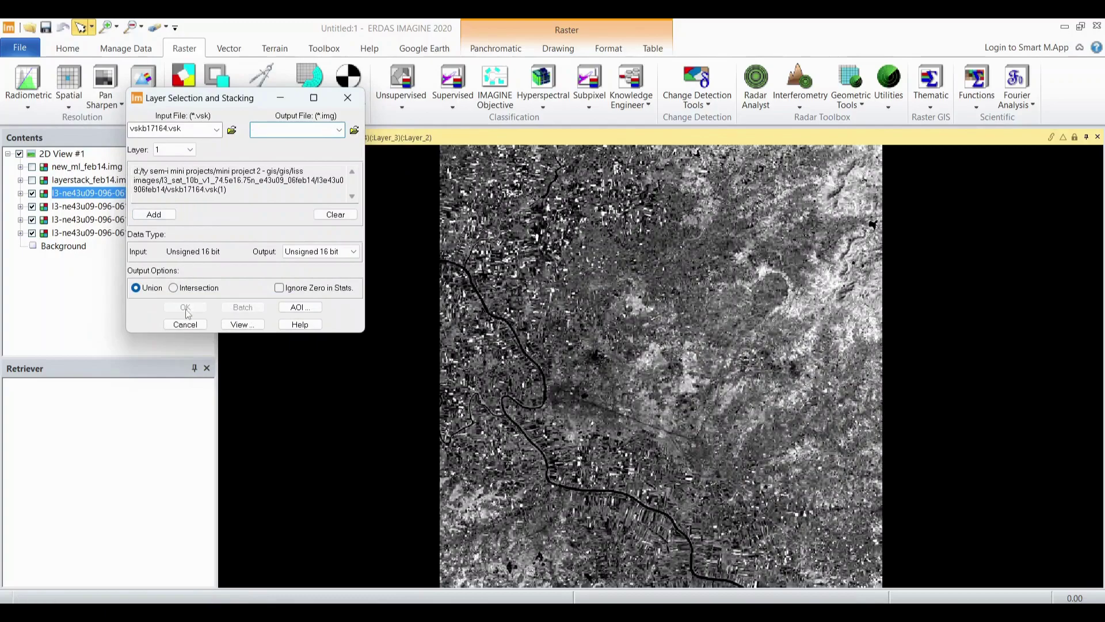
left_click(348, 98)
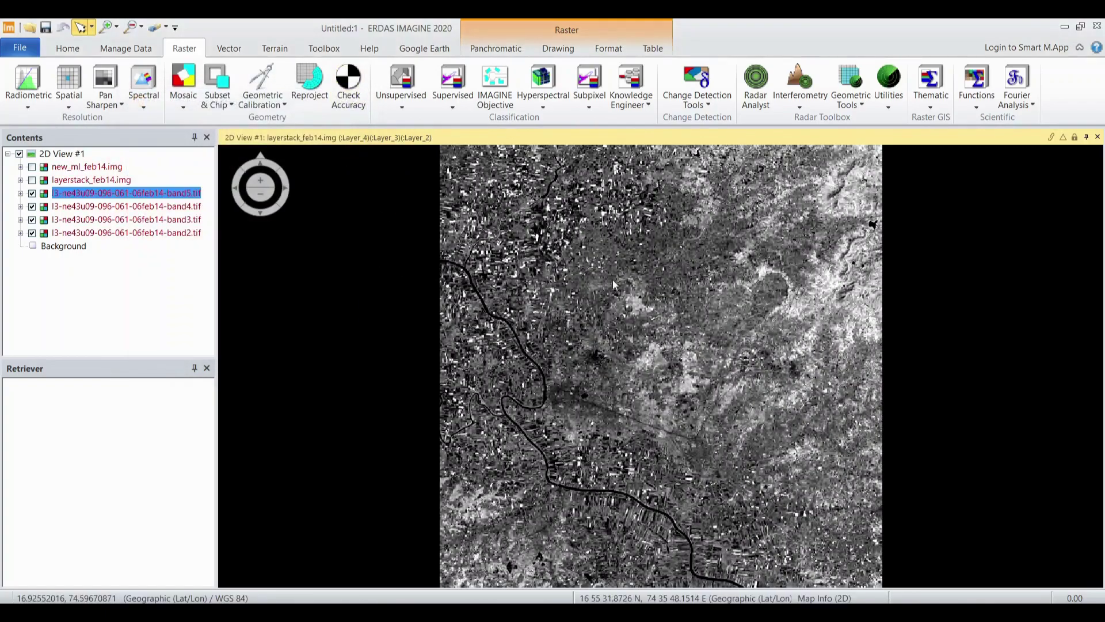
Step: Display layerstack_feb14.img with the IRS LISS III sensor and the False Color IR band combination
left_click(32, 180)
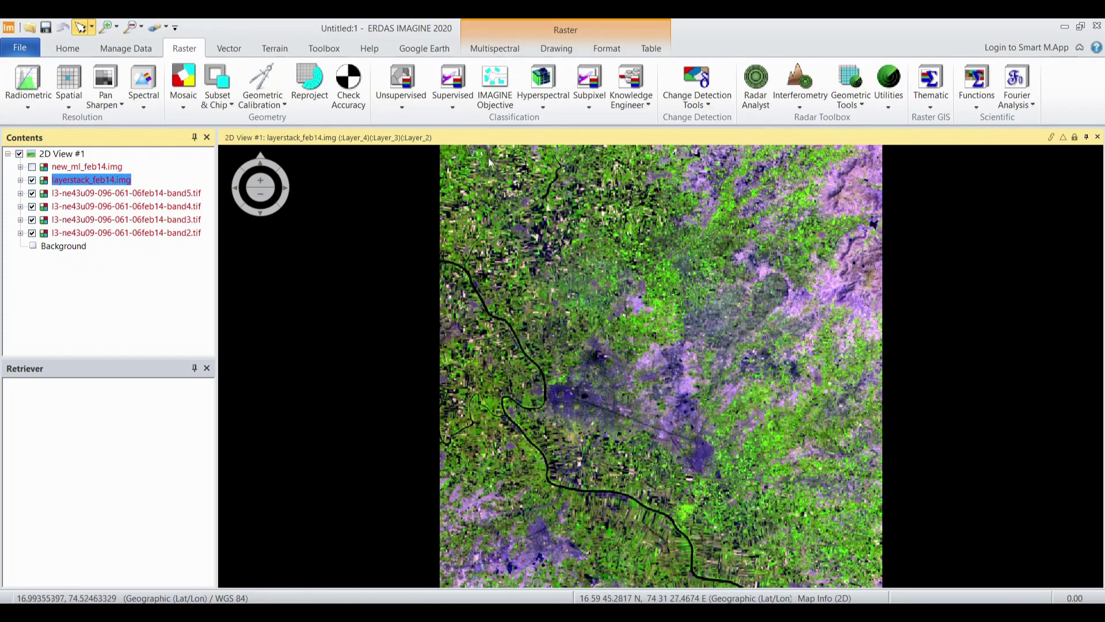
left_click(491, 55)
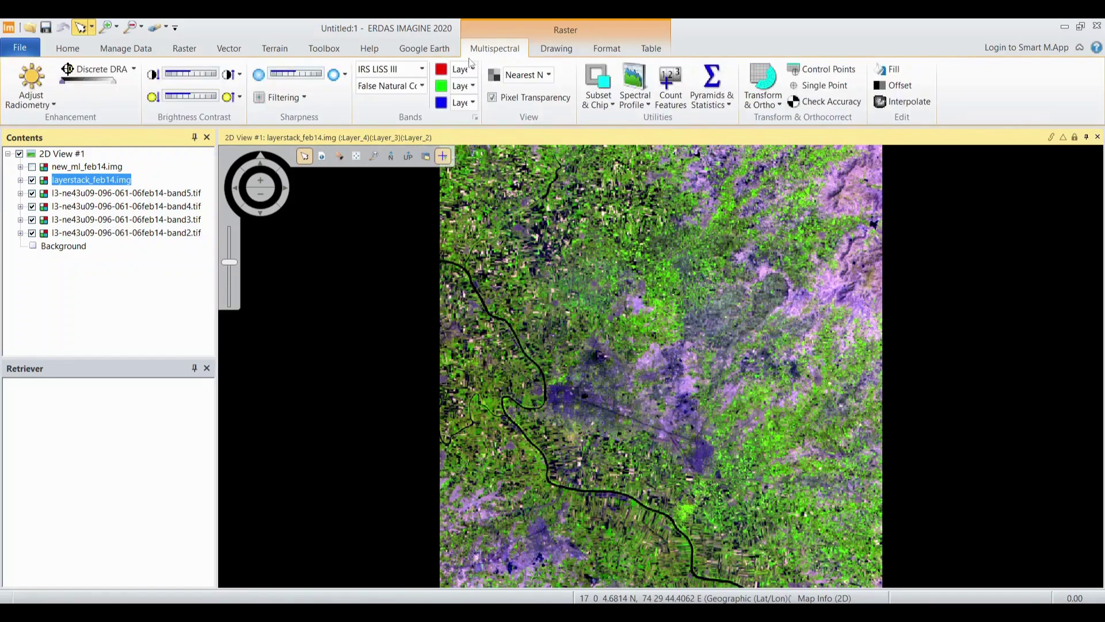
left_click(422, 68)
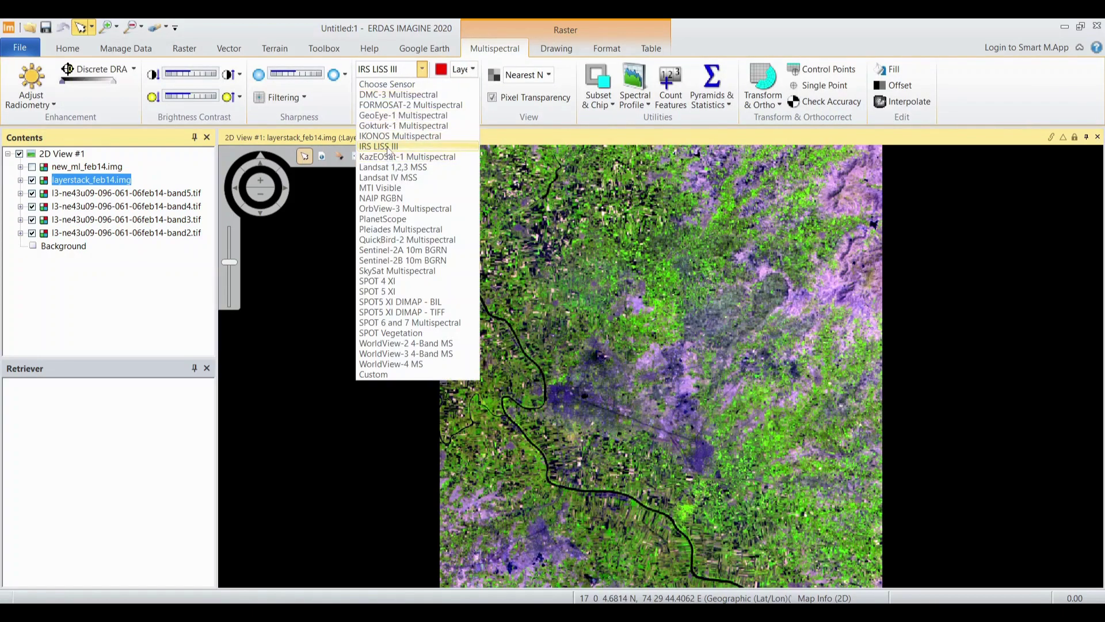
left_click(388, 148)
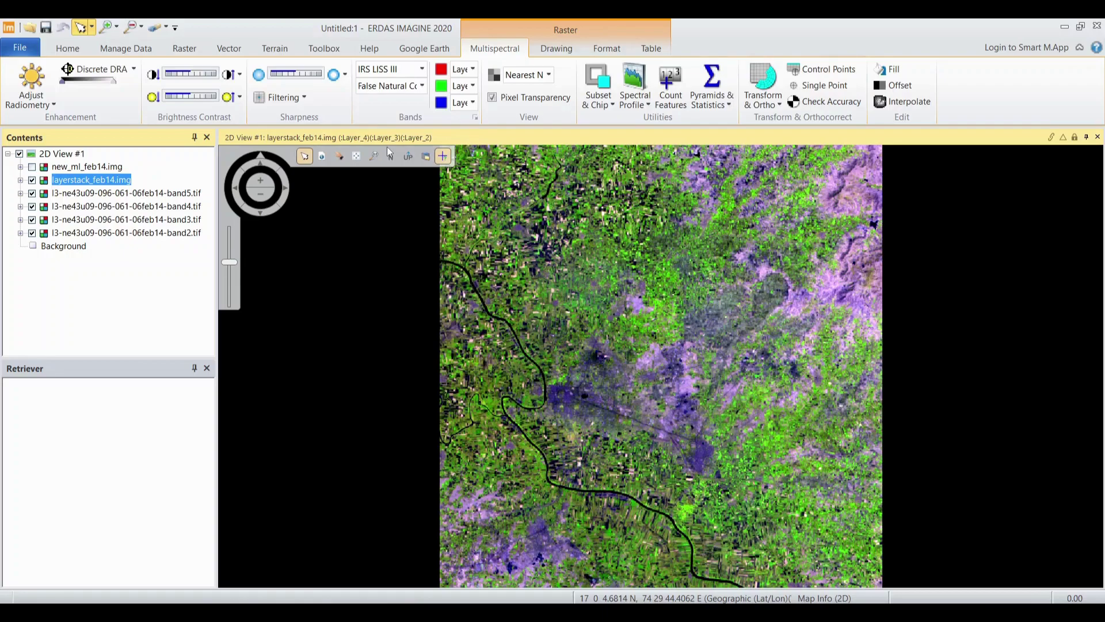
left_click(397, 89)
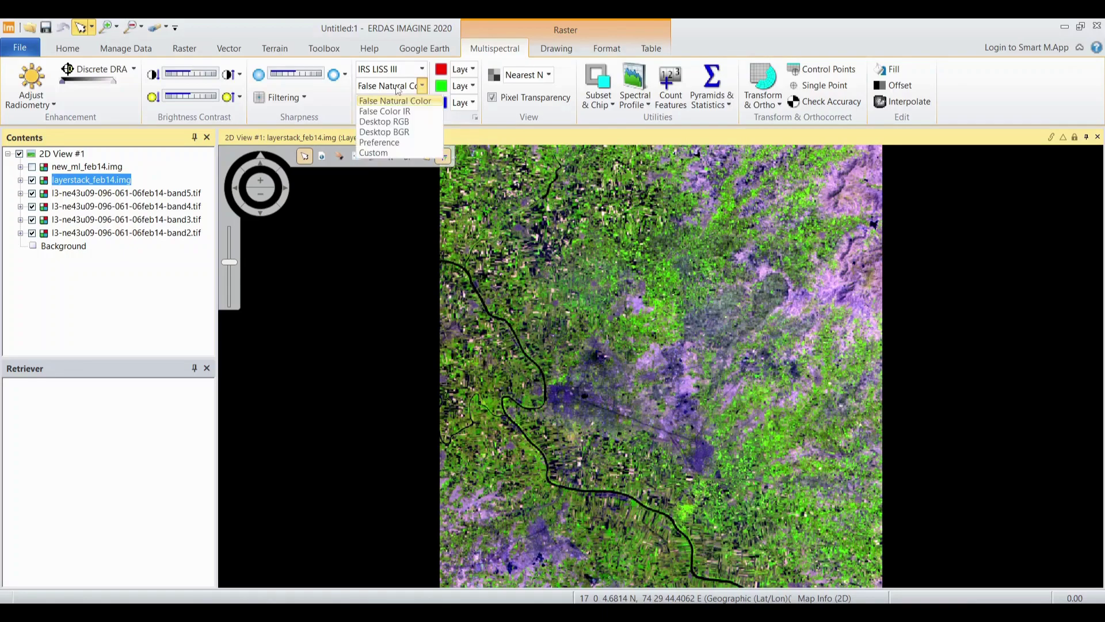
left_click(395, 111)
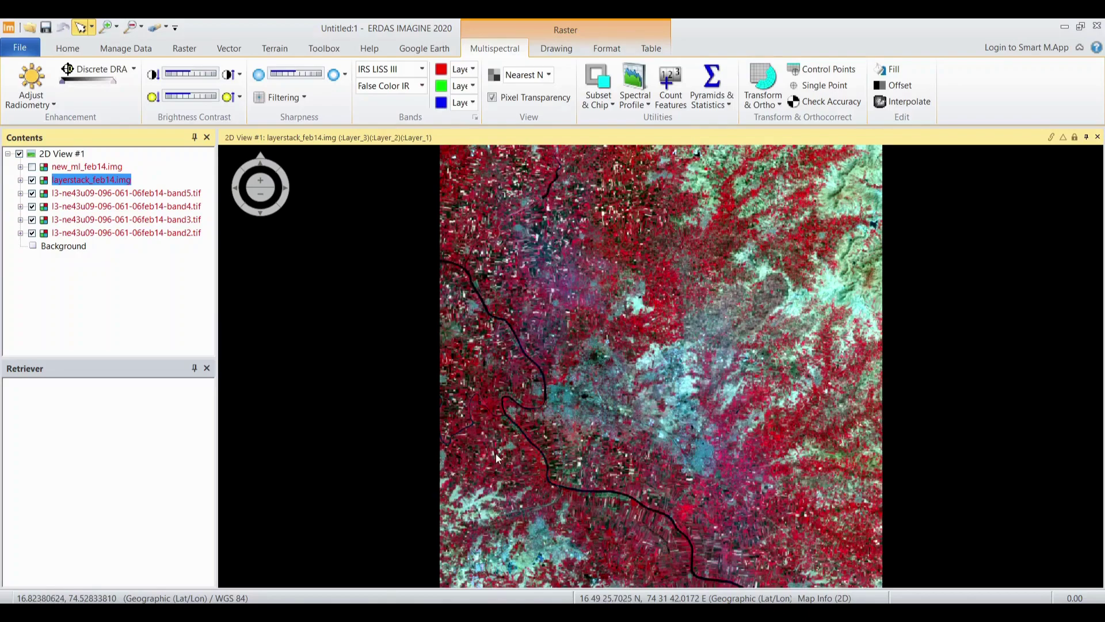
Step: Examine the river and surrounding land in the false-colour image and review the available radiometric enhancement tools
scroll(540, 393, "up", 2)
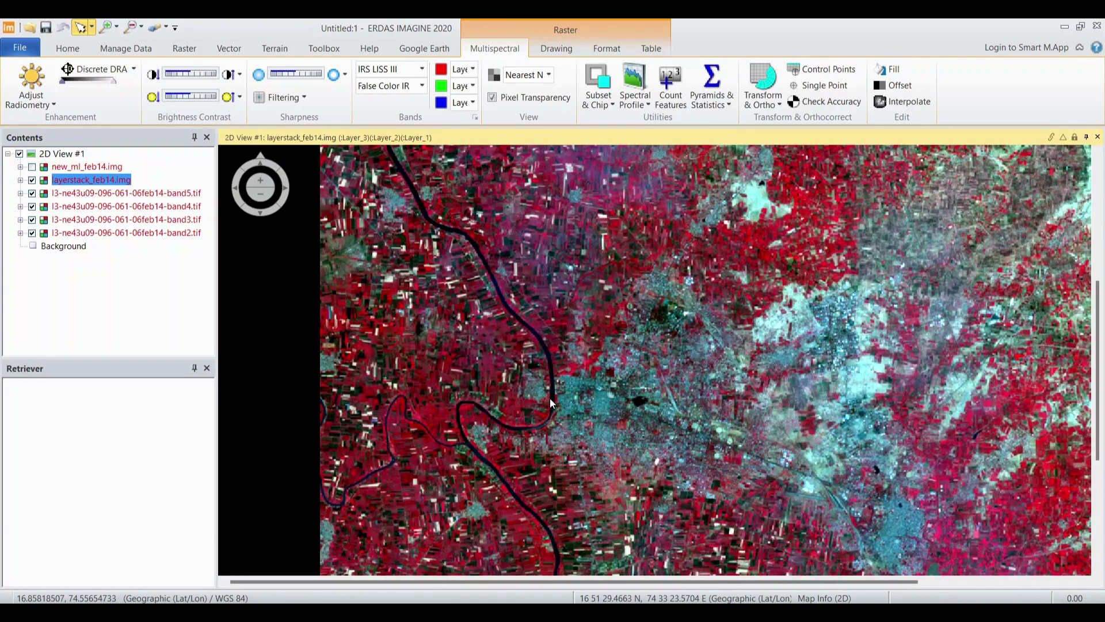
scroll(550, 398, "down", 2)
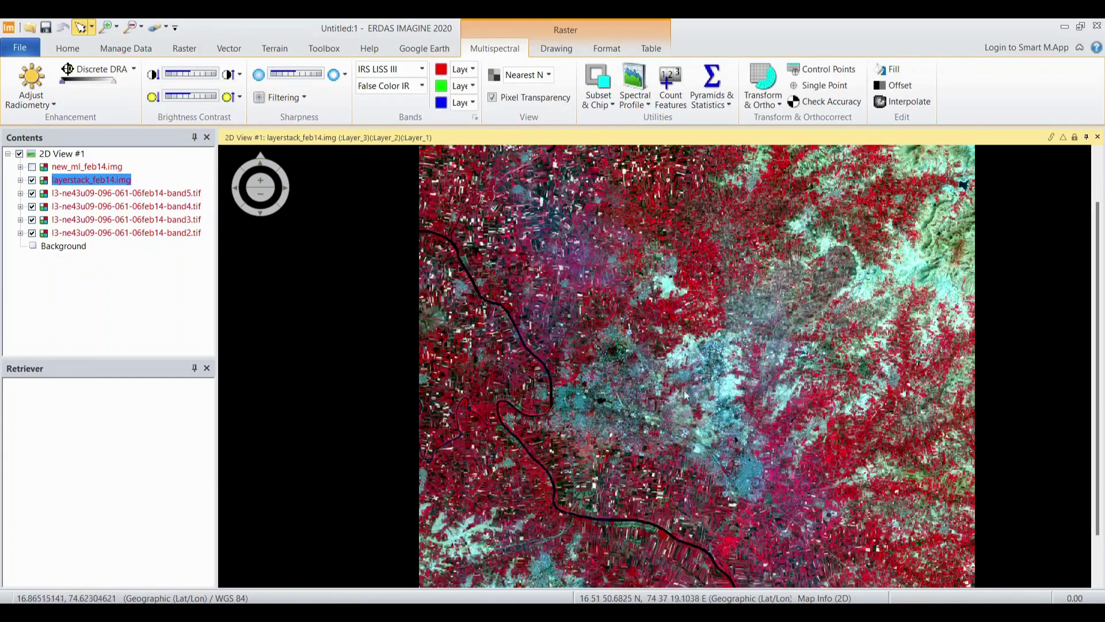
scroll(578, 411, "up", 2)
scroll(564, 395, "down", 2)
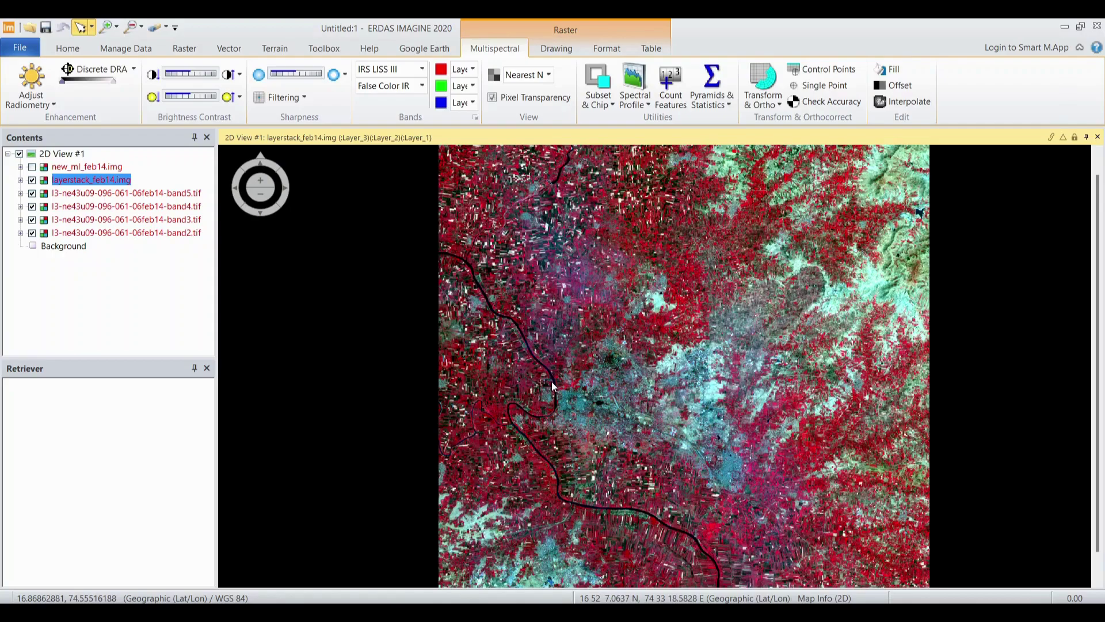
scroll(565, 367, "down", 1)
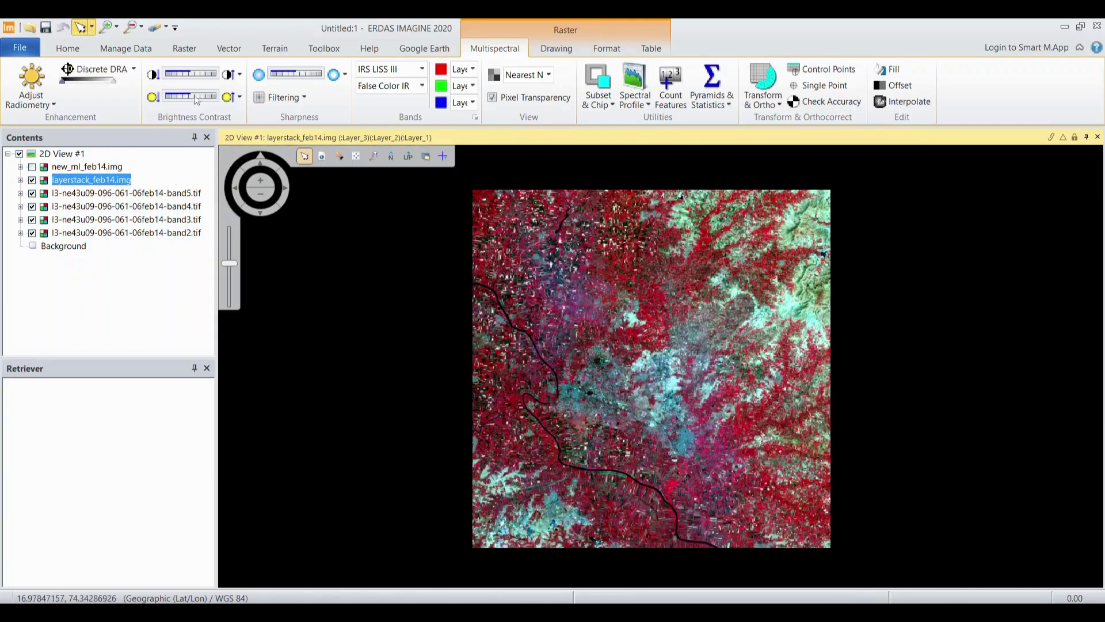
left_click(186, 50)
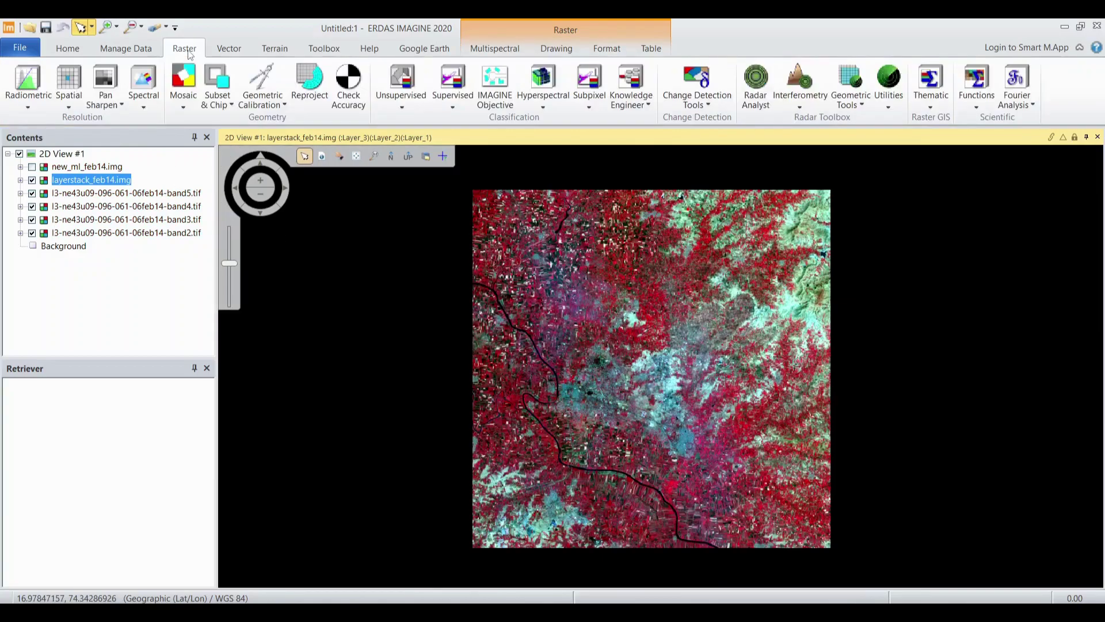
left_click(36, 102)
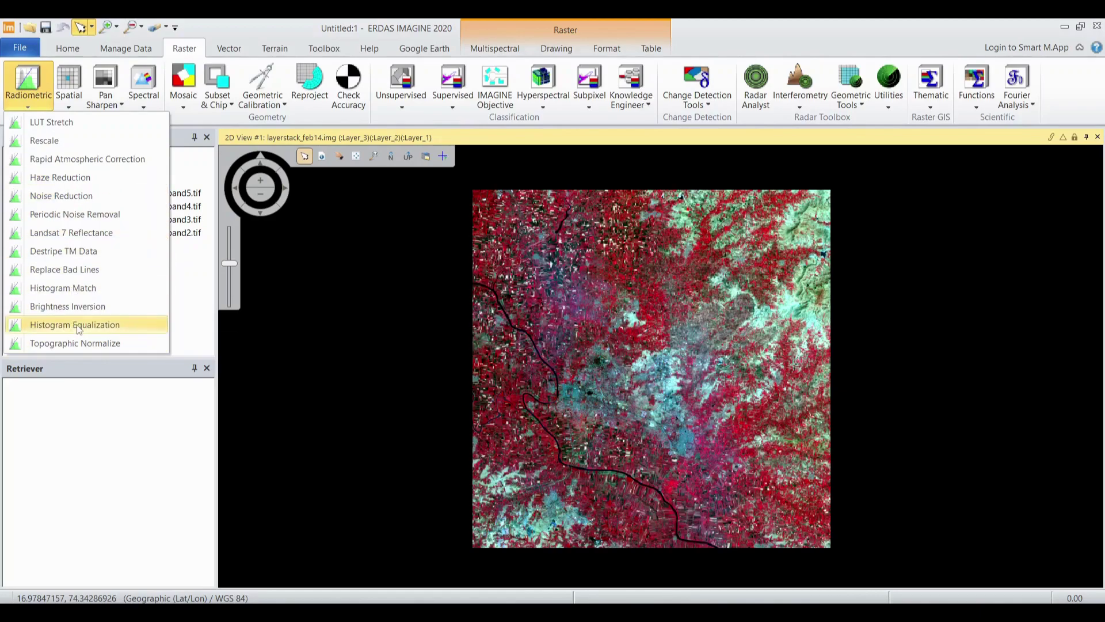
left_click(264, 320)
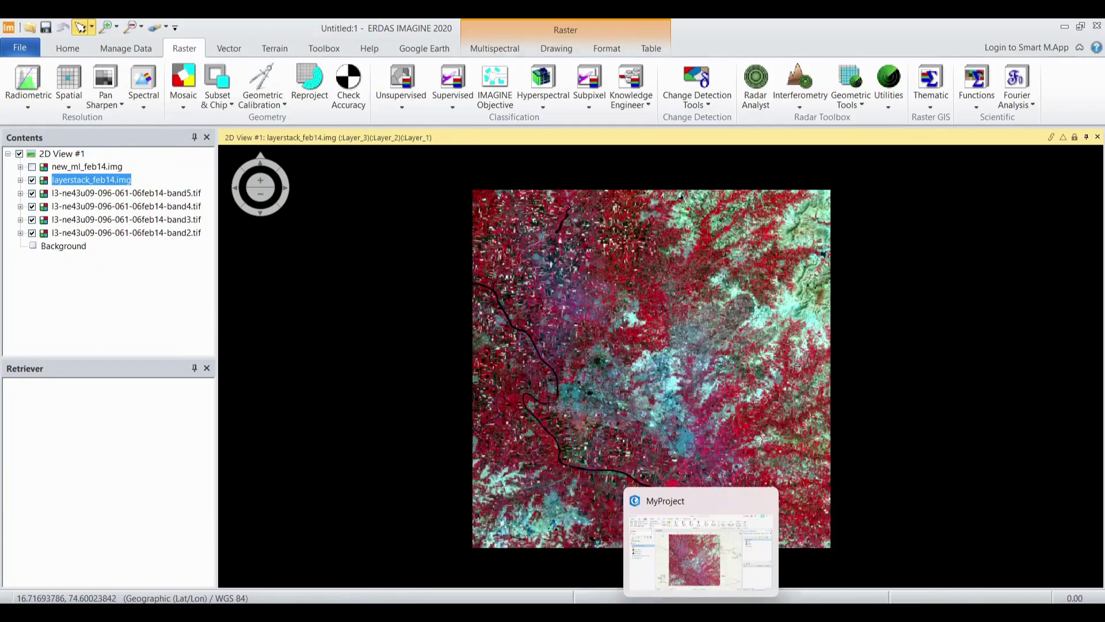
Step: Switch to ArcGIS Pro and open the Training Samples Manager for the layerstack_feb14.img layer
left_click(701, 613)
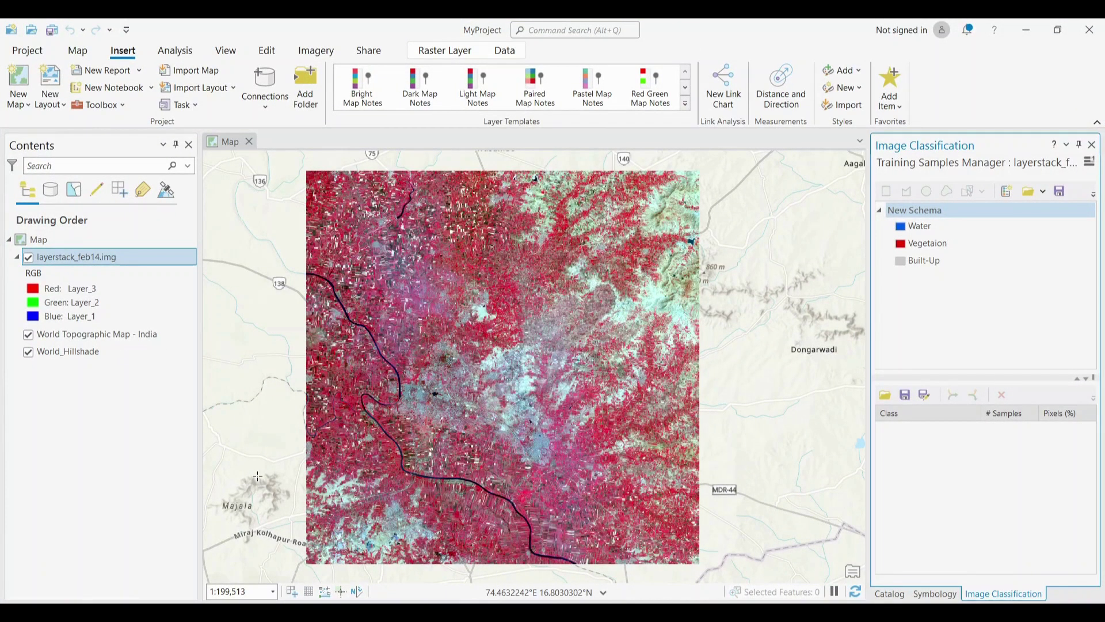
left_click(75, 257)
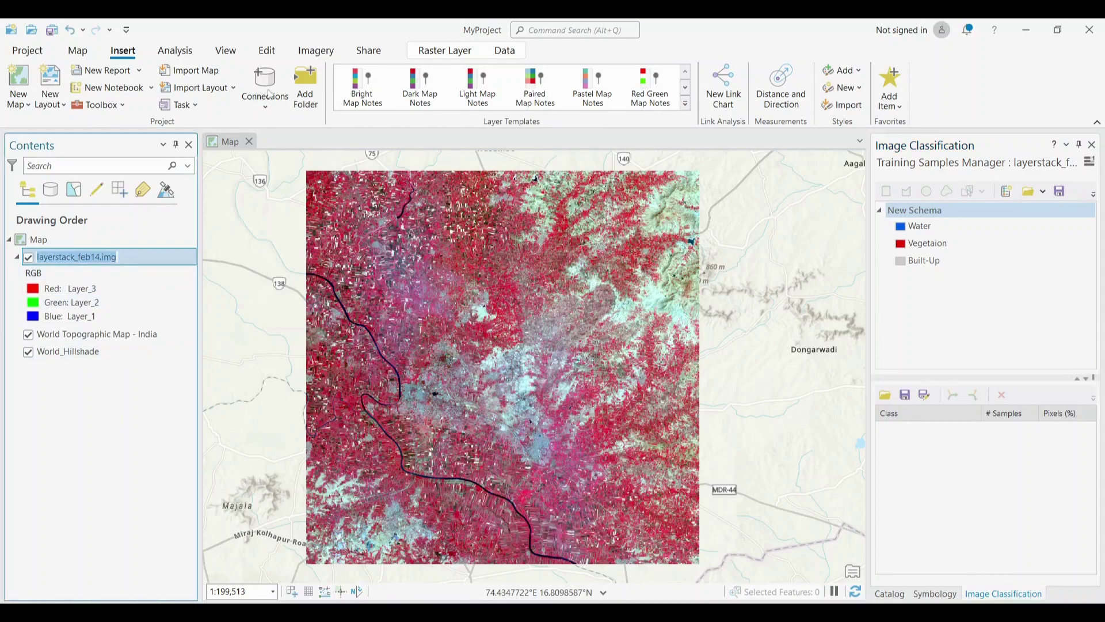
left_click(316, 50)
left_click(358, 104)
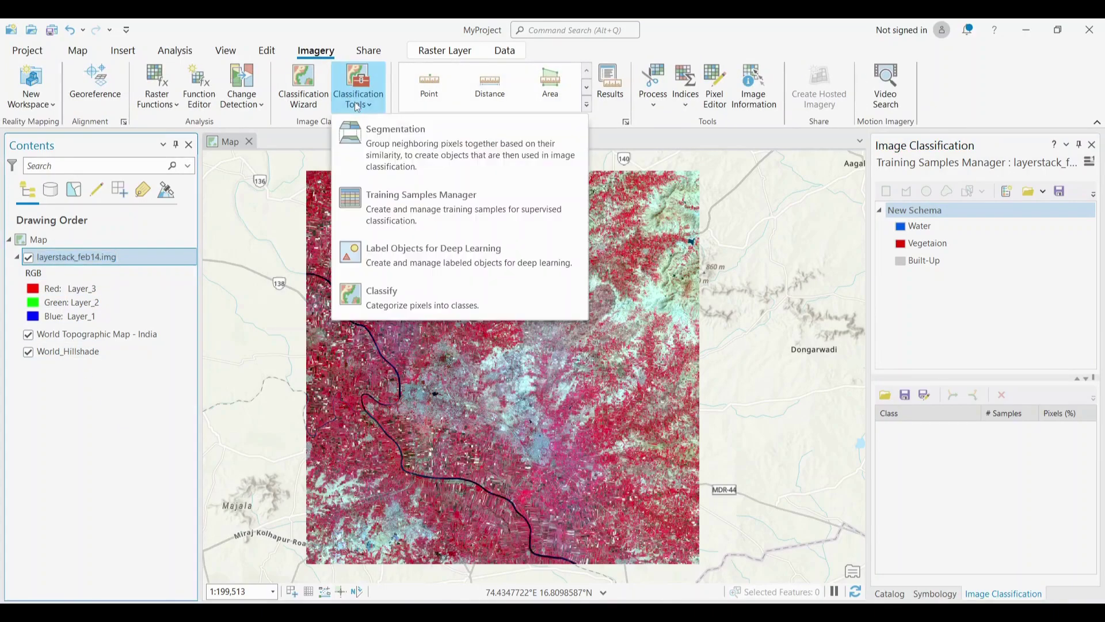
left_click(388, 208)
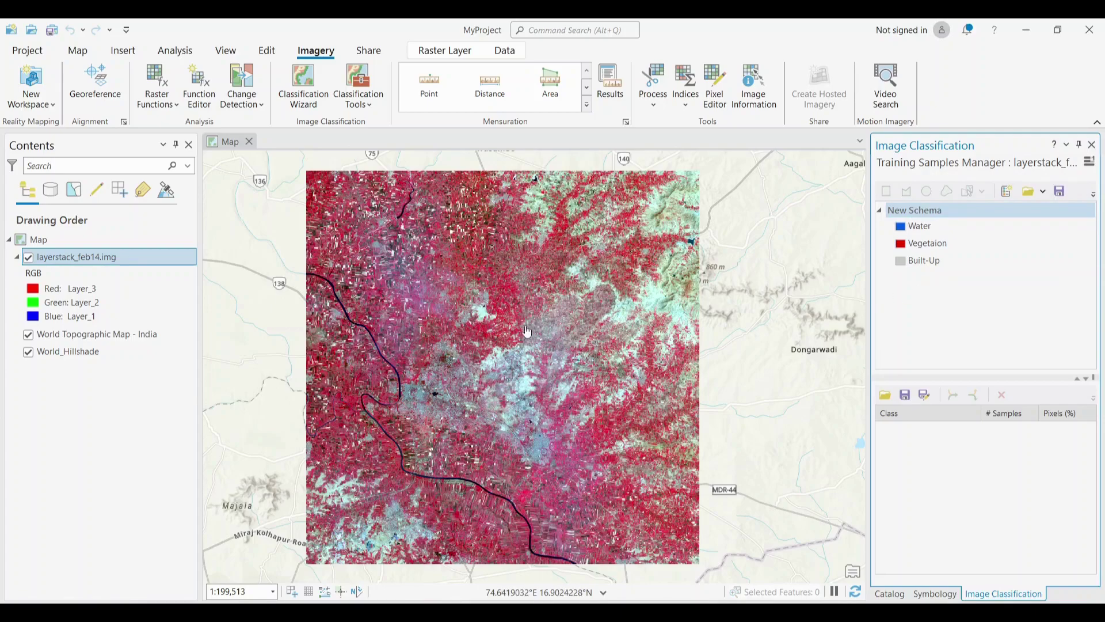
Step: Add a Barren Land class to New Schema with value 04 and a yellow colour
right_click(924, 210)
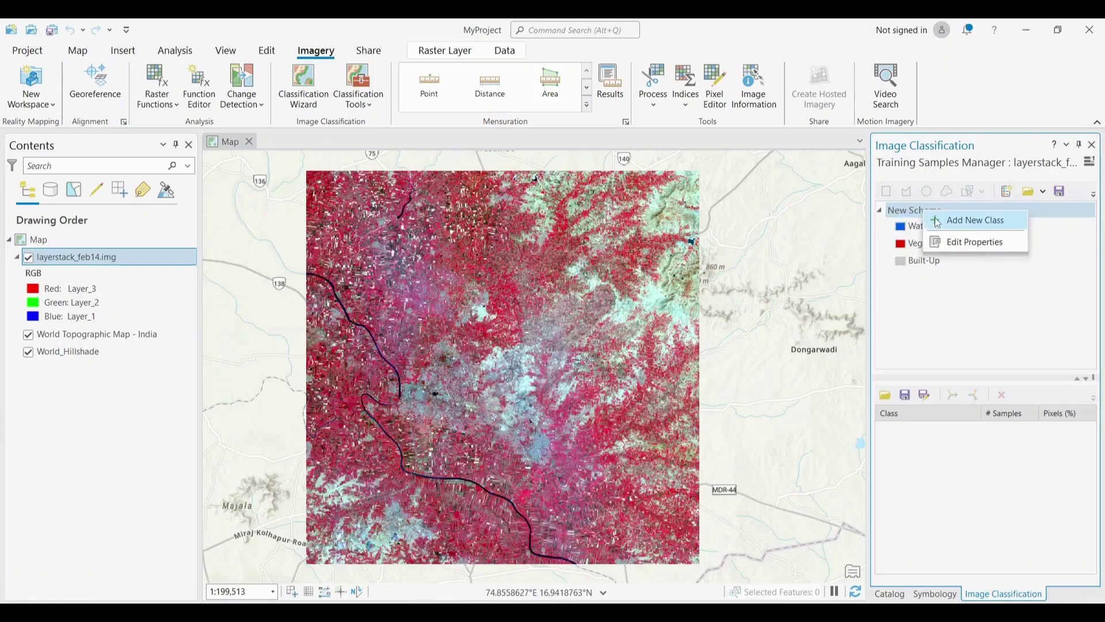
left_click(937, 221)
left_click(934, 210)
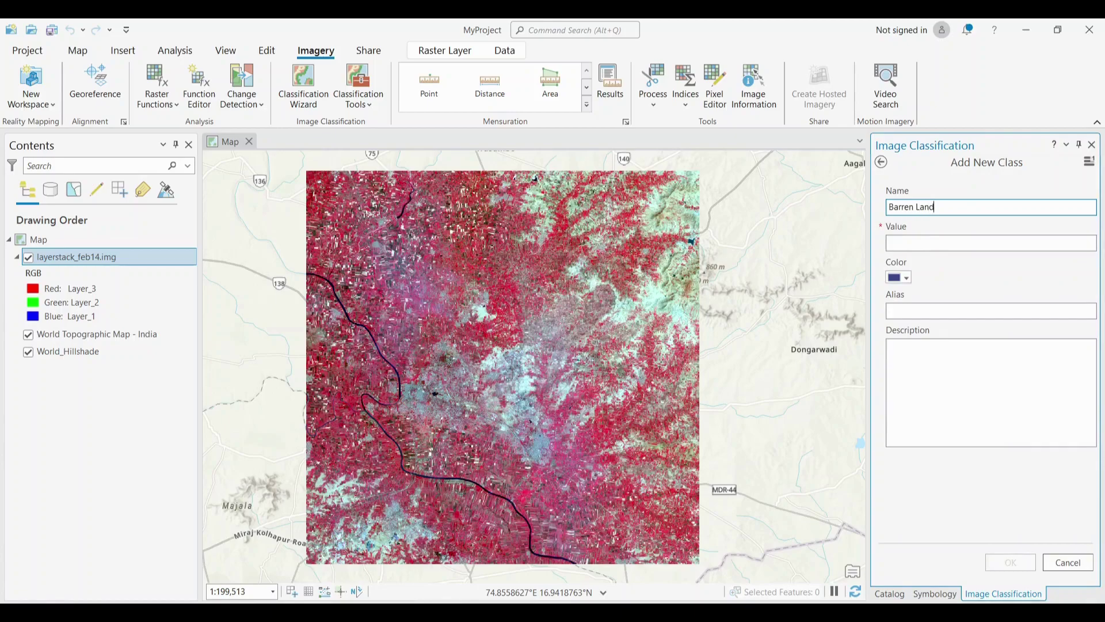
left_click(942, 244)
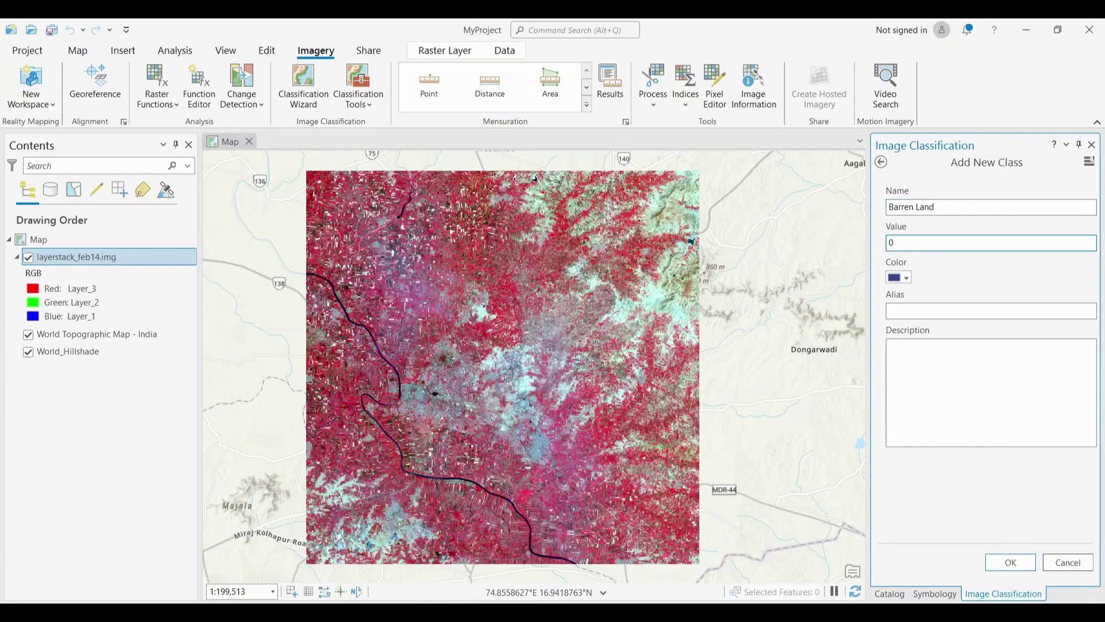
type("4")
left_click(899, 278)
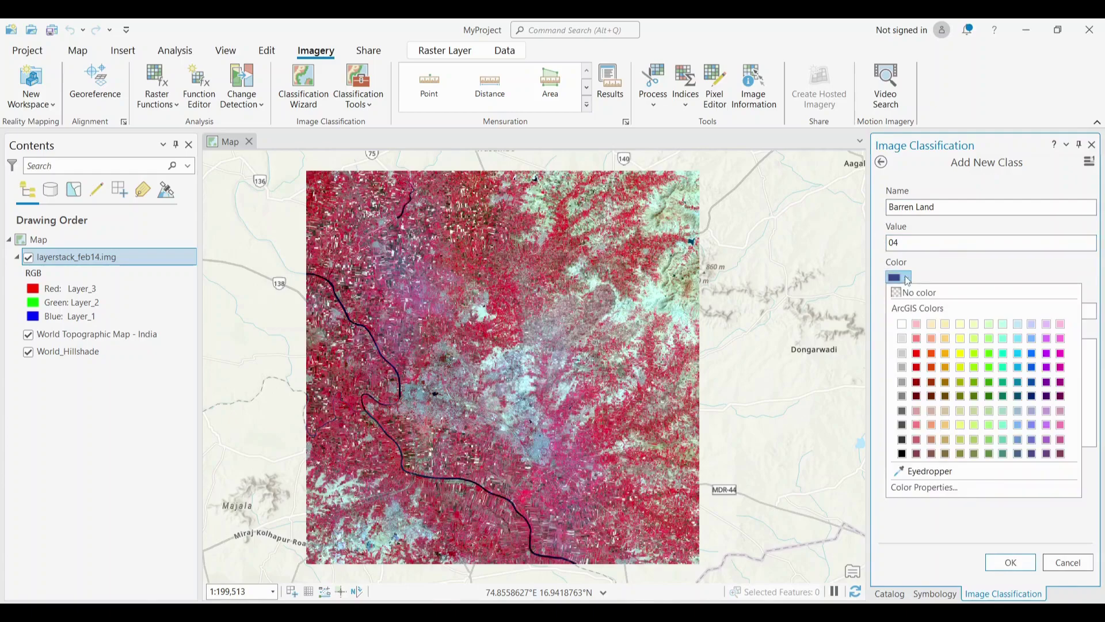
left_click(965, 355)
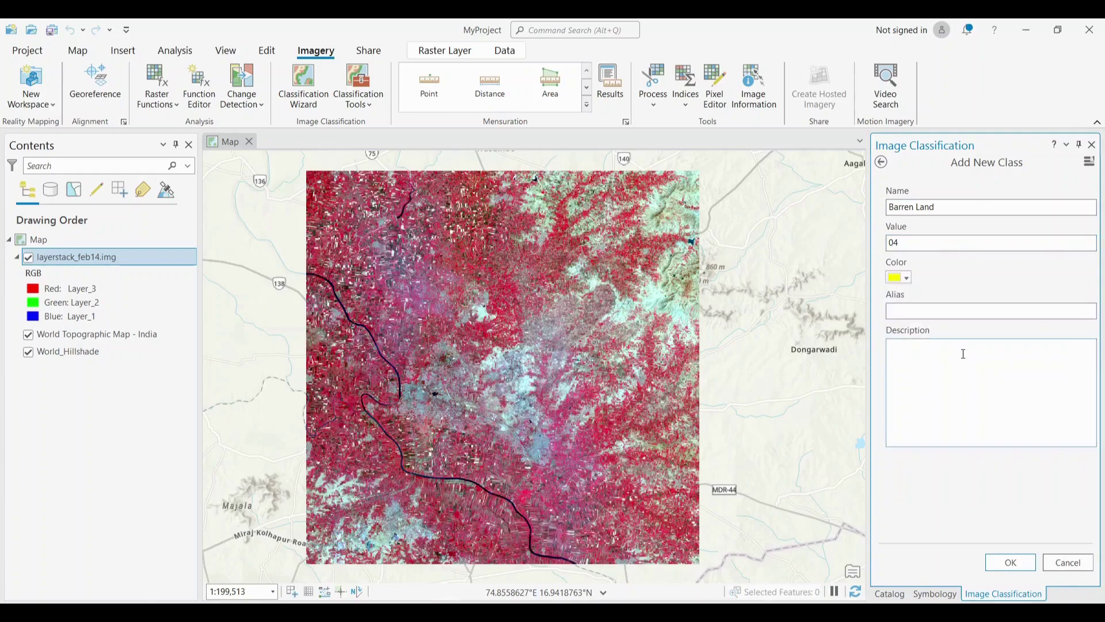
left_click(1007, 564)
Step: Draw three small circular Water training samples inside the dark river channel
left_click(927, 253)
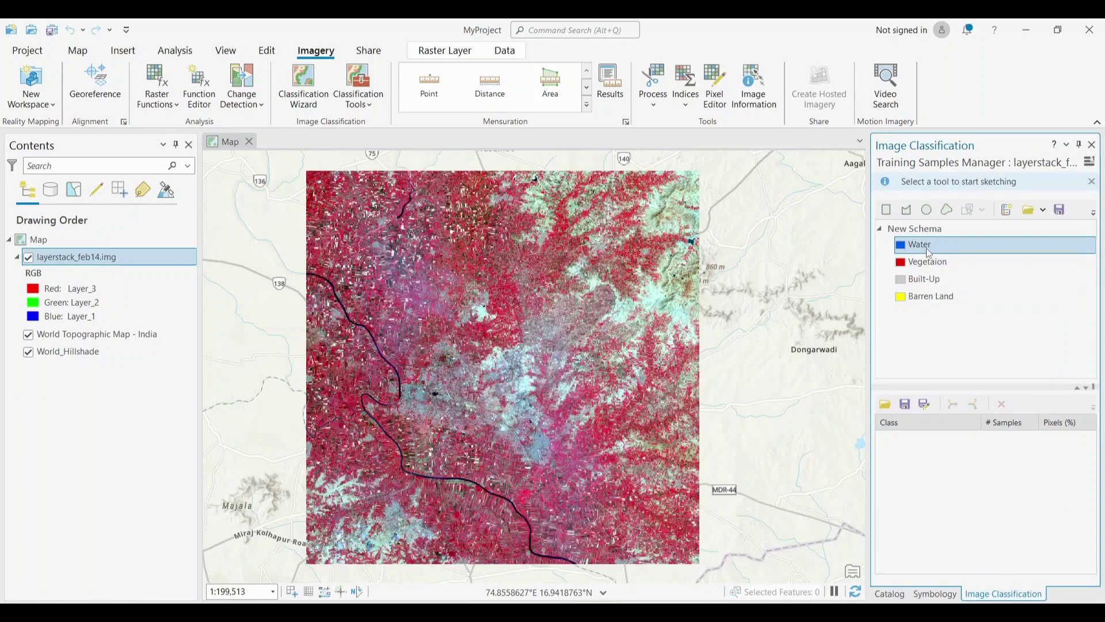
left_click(929, 210)
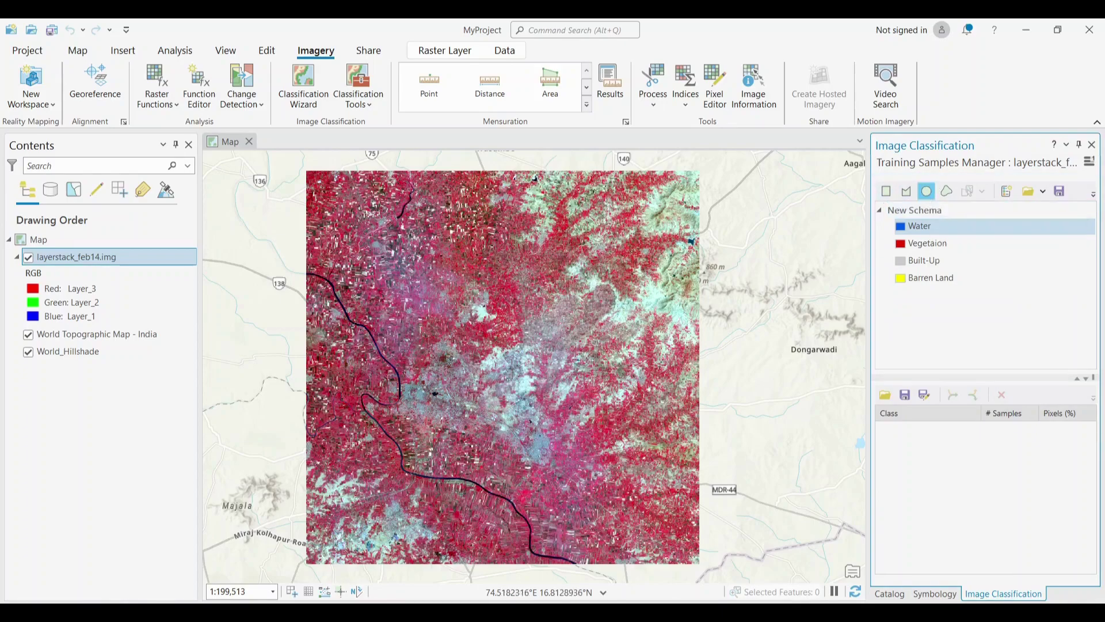
scroll(386, 376, "up", 5)
scroll(387, 376, "up", 4)
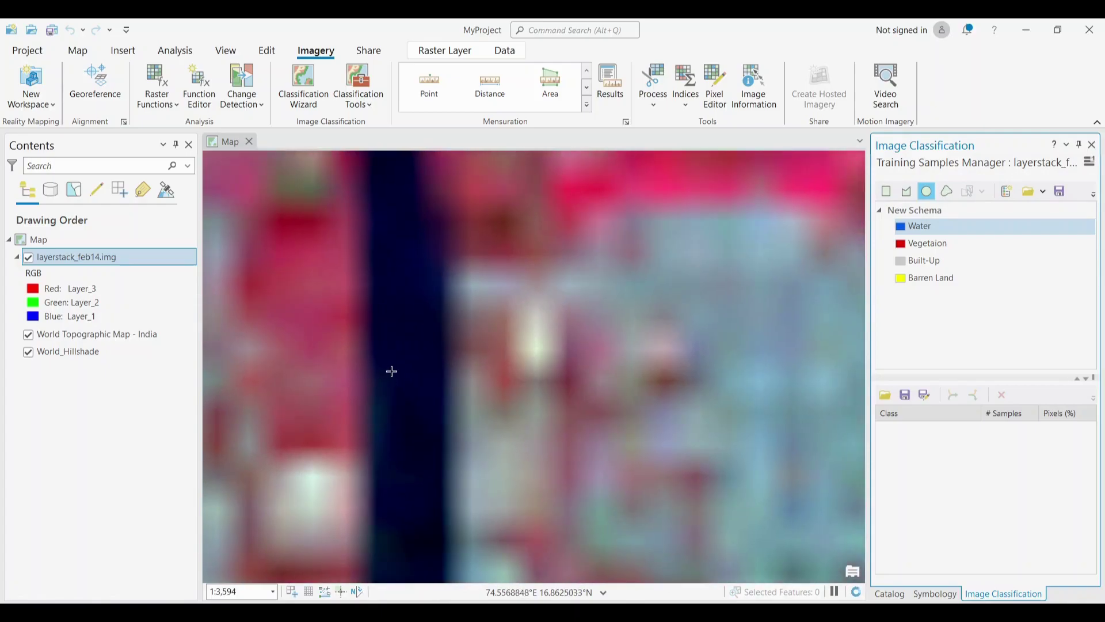
left_click(399, 375)
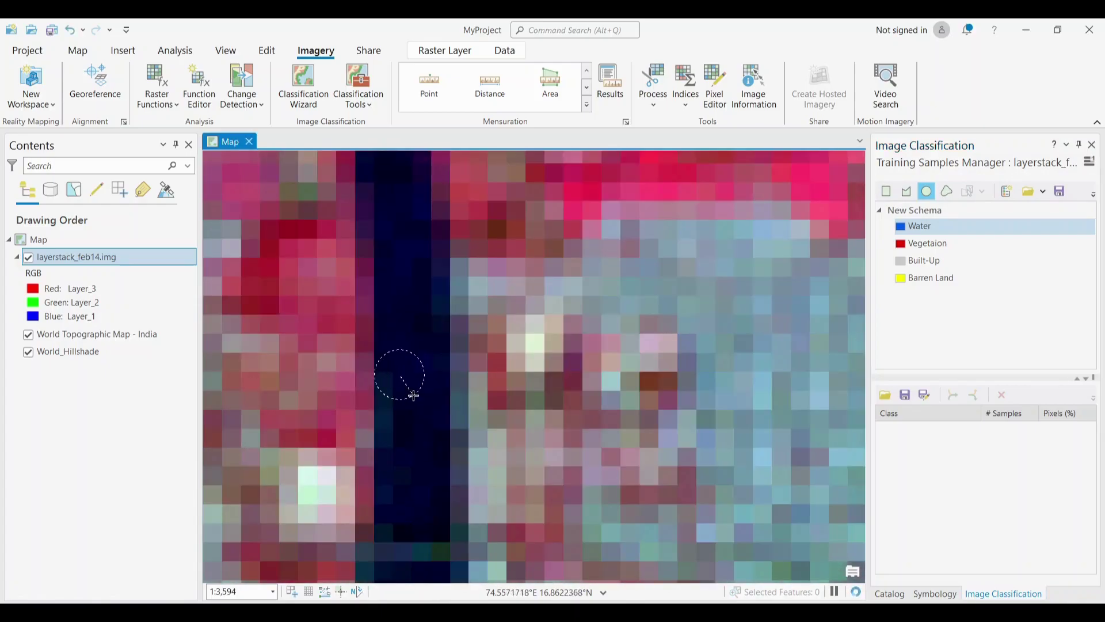
left_click(413, 396)
left_click(922, 435)
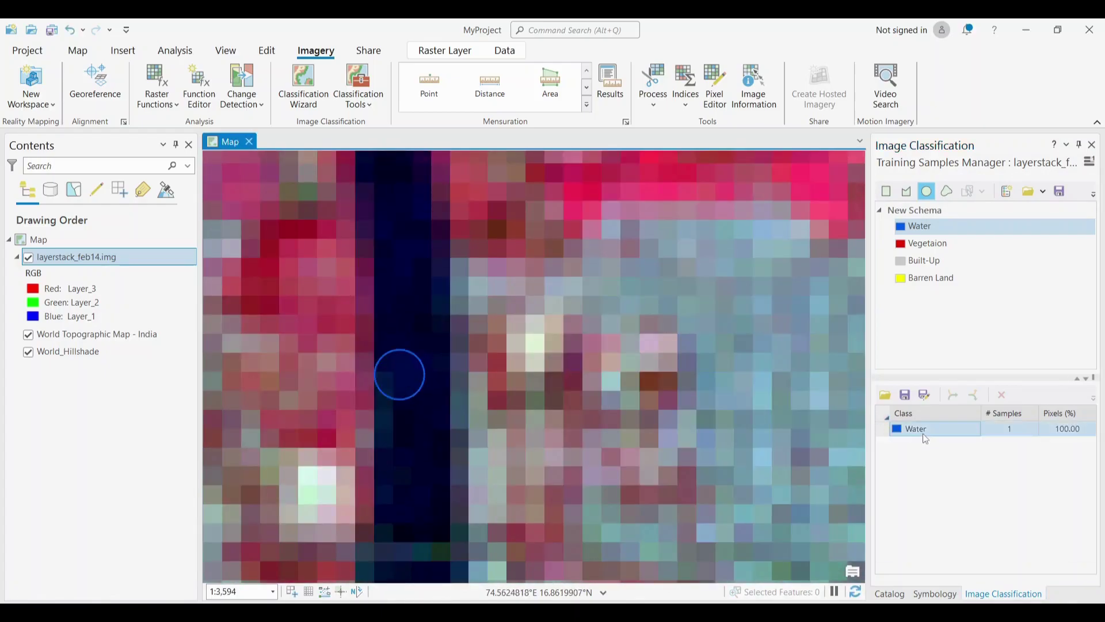
left_click(401, 190)
left_click(402, 213)
left_click(395, 475)
left_click(406, 488)
Step: Draw one circular Water training sample inside the dark pond east of the river
scroll(411, 464, "down", 5)
scroll(438, 189, "down", 2)
scroll(561, 294, "up", 5)
left_click(556, 287)
left_click(566, 297)
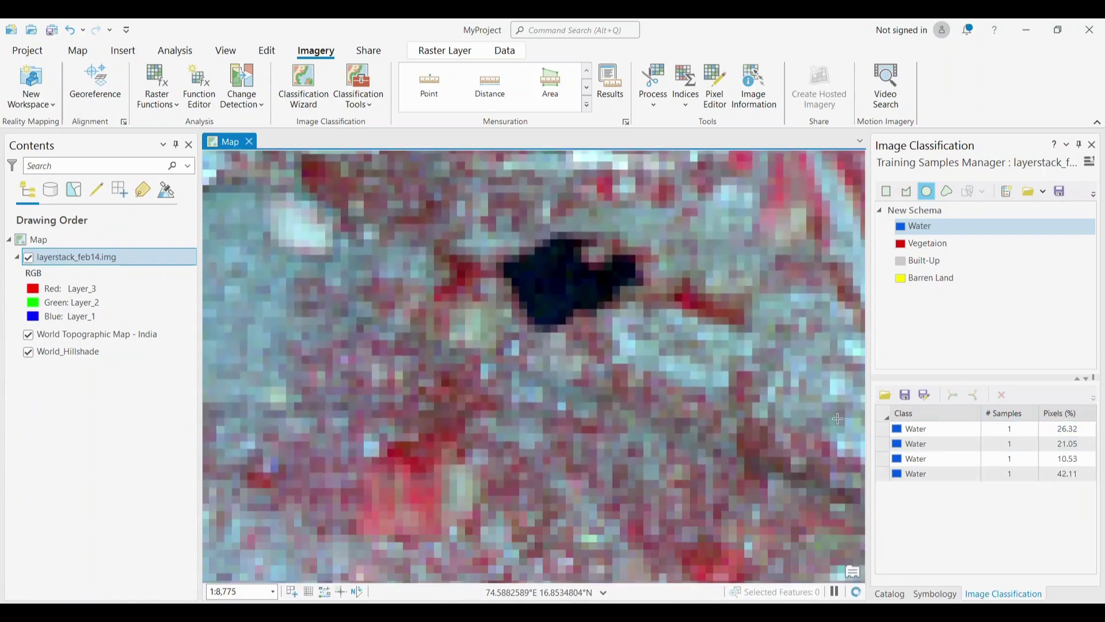
Step: Merge the four Water training samples into a single Water class entry
scroll(584, 335, "down", 6)
scroll(584, 335, "down", 3)
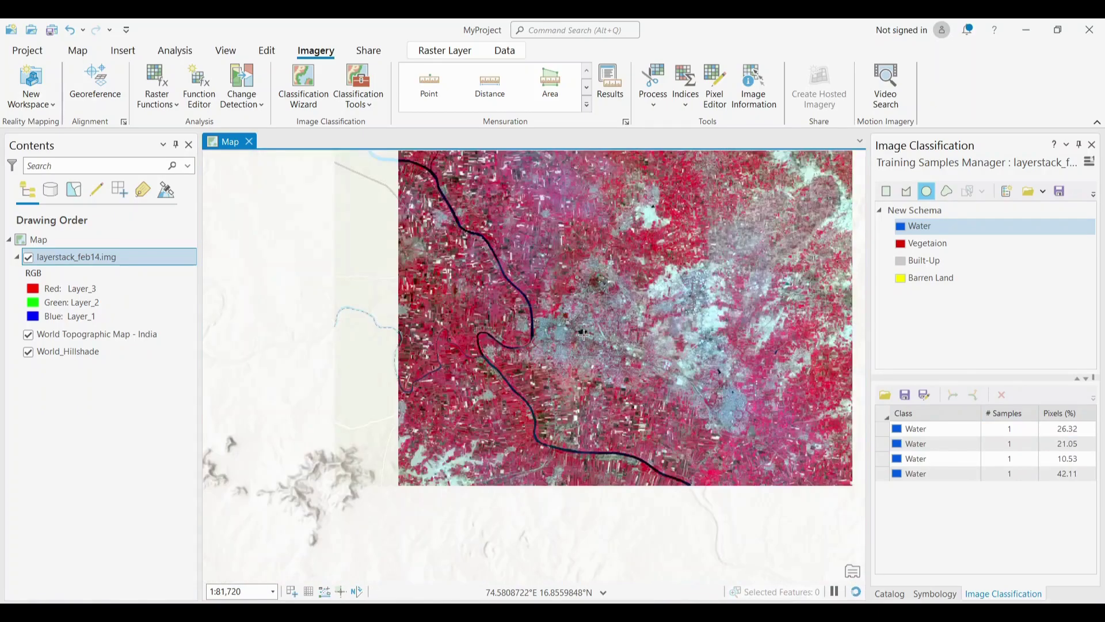
scroll(808, 274, "down", 2)
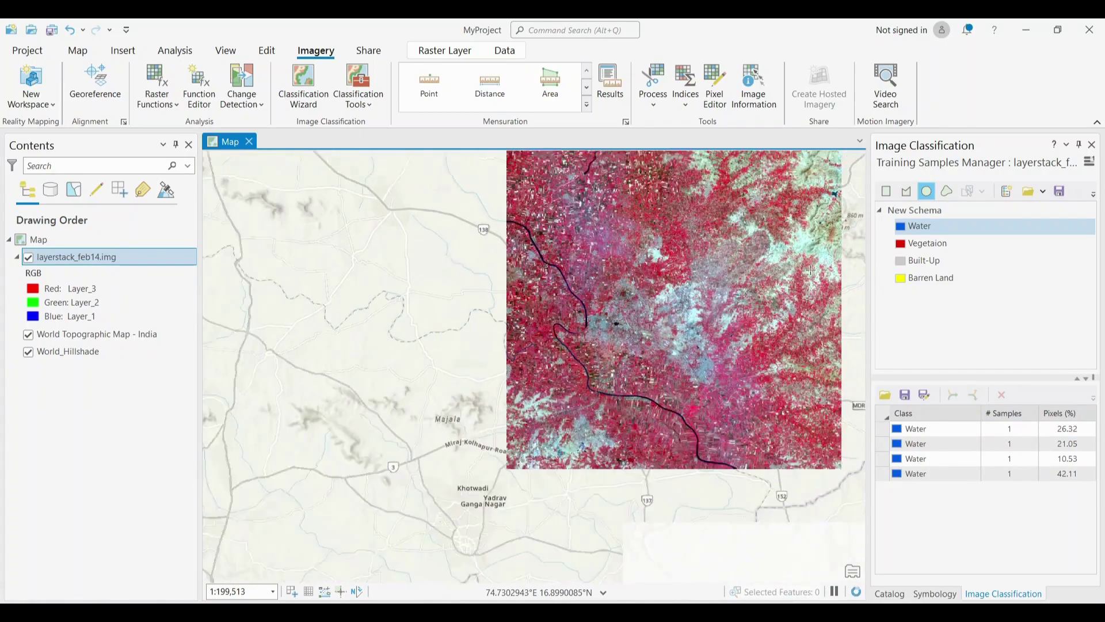
left_click(885, 436)
left_click_drag(885, 436, 887, 483)
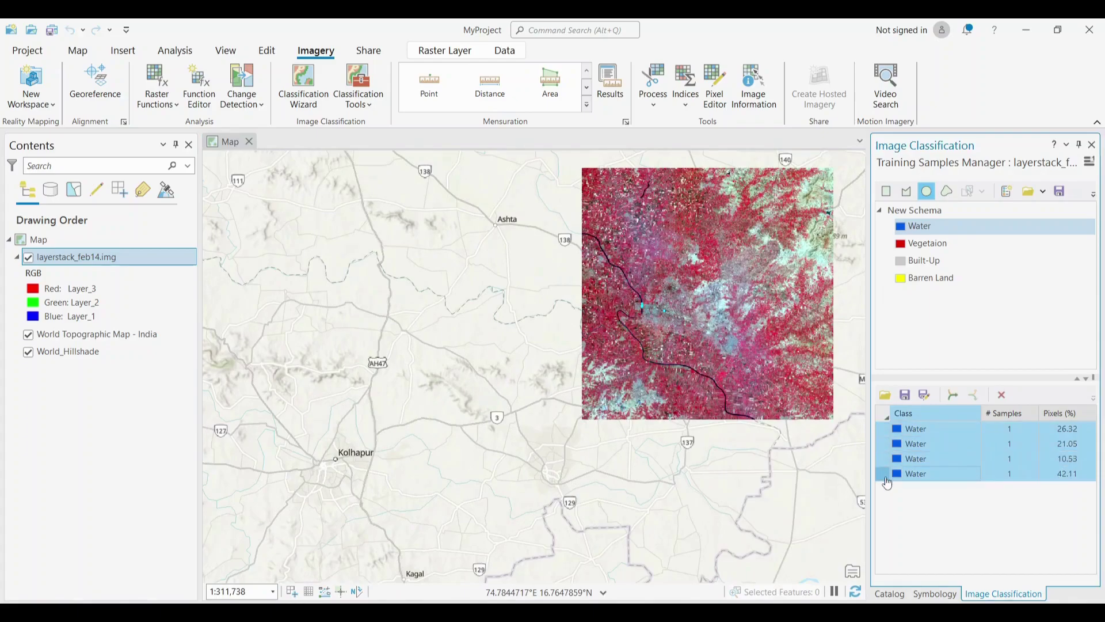
left_click(953, 395)
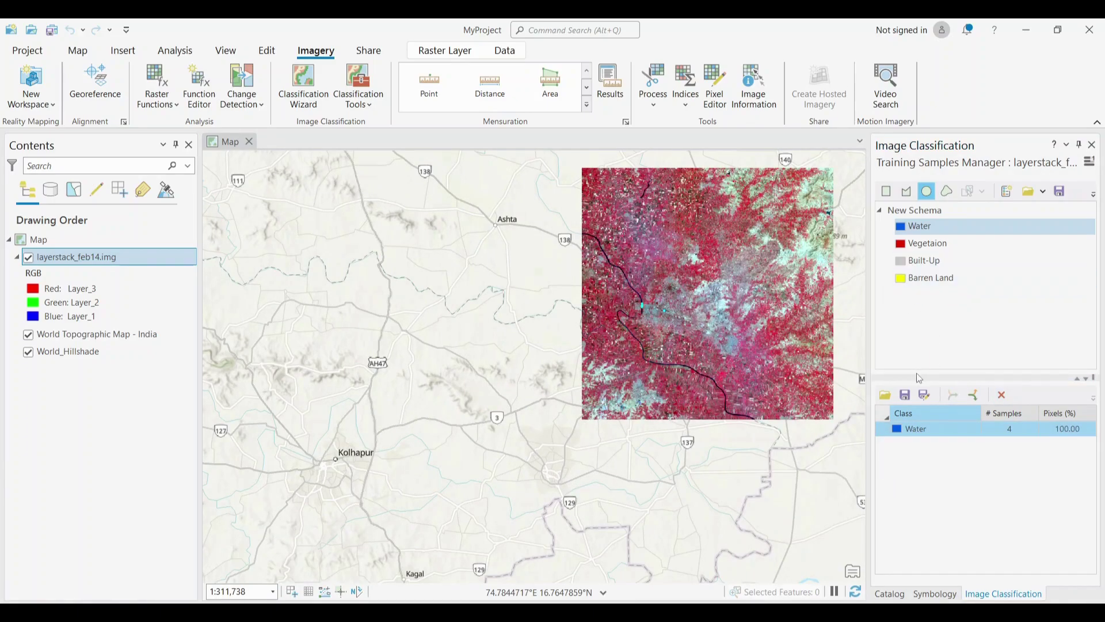
left_click(923, 252)
left_click(933, 281)
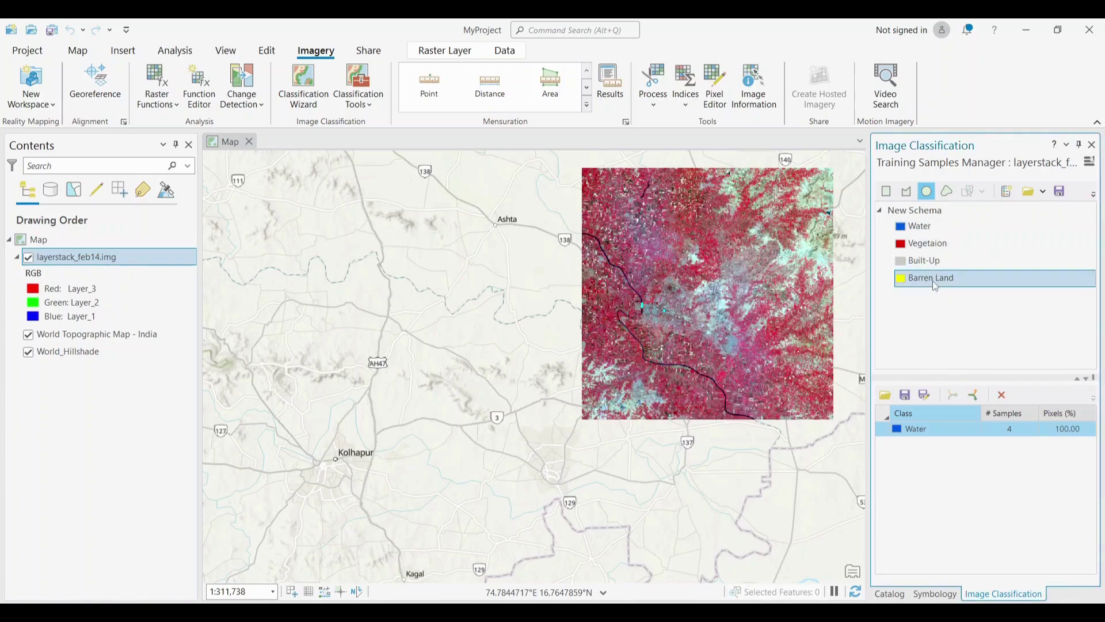
left_click(906, 397)
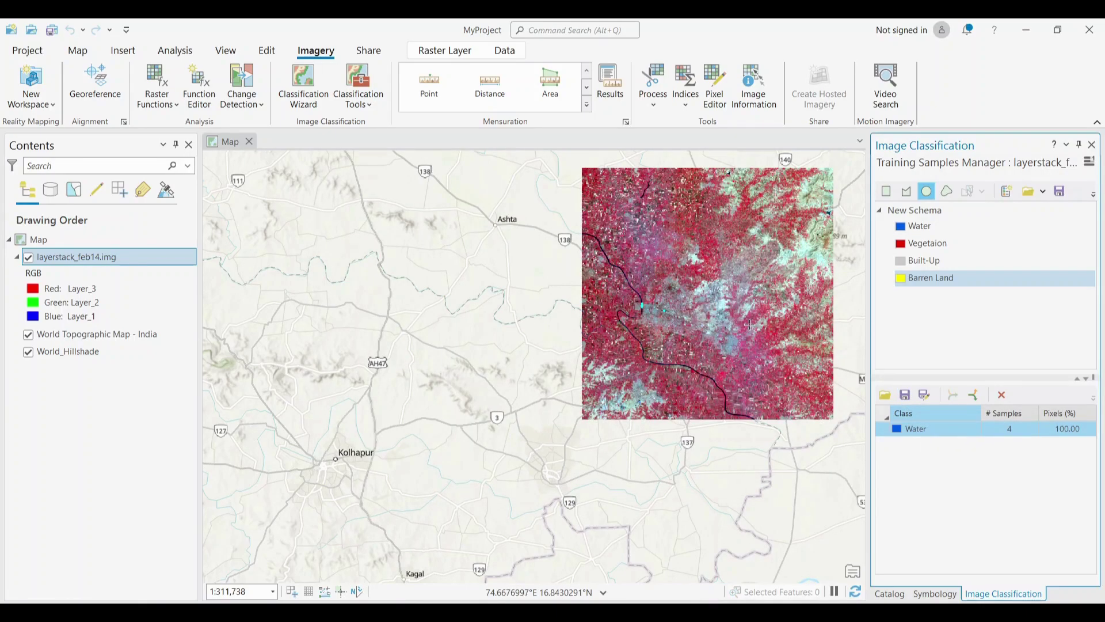
Step: Switch to the ml_classification.gmdx spatial model in ERDAS IMAGINE and examine its Features Input and Raster Input 7 operators
left_click(1026, 30)
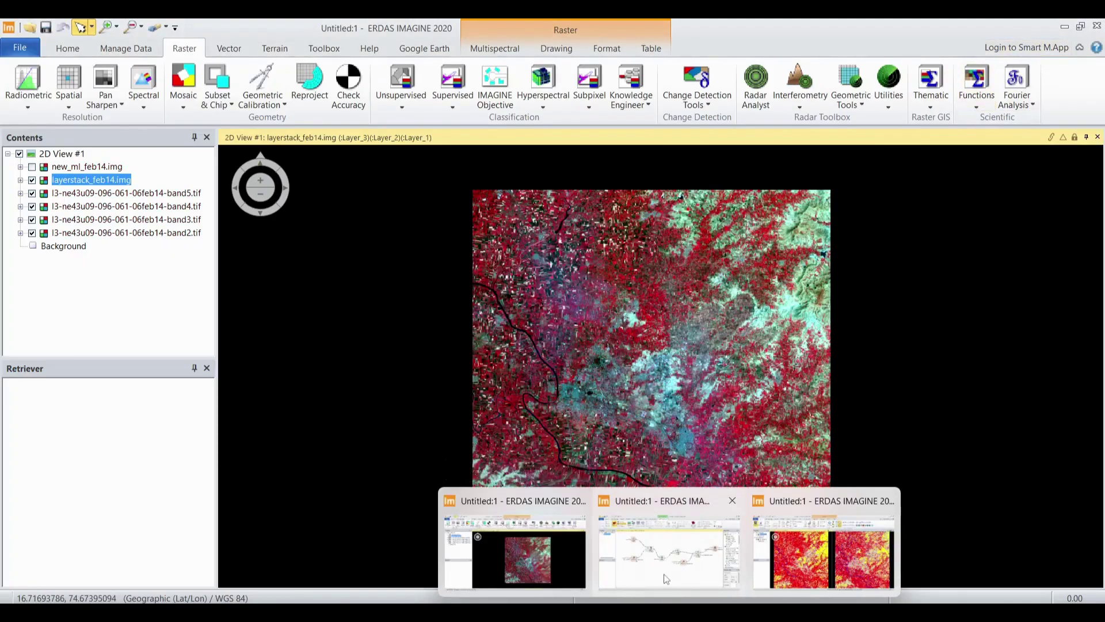
left_click(666, 578)
left_click(667, 578)
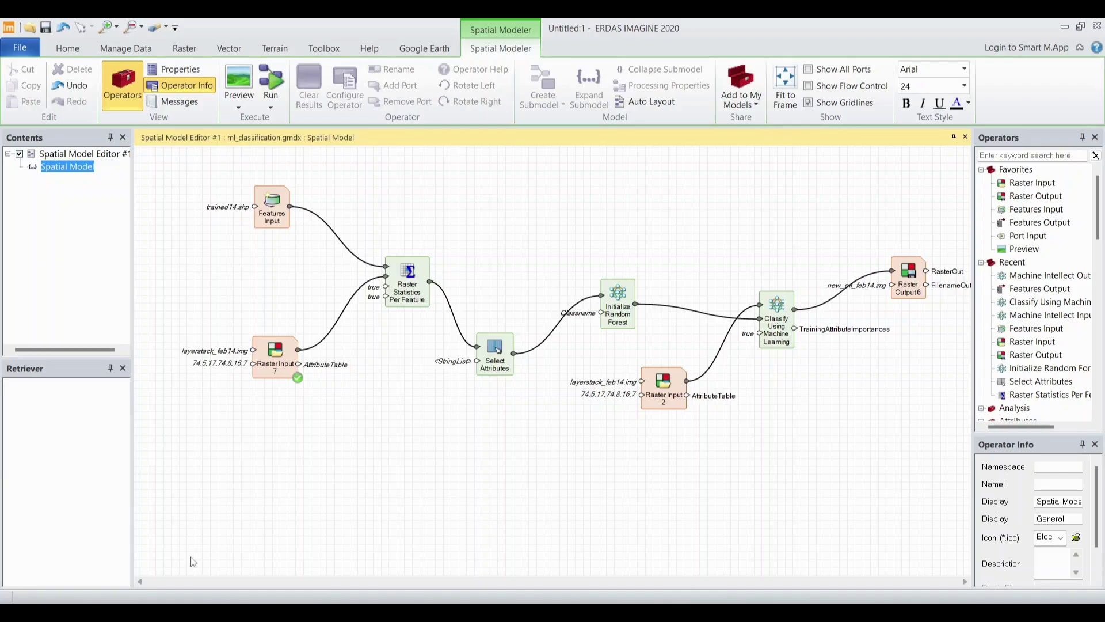
left_click(272, 219)
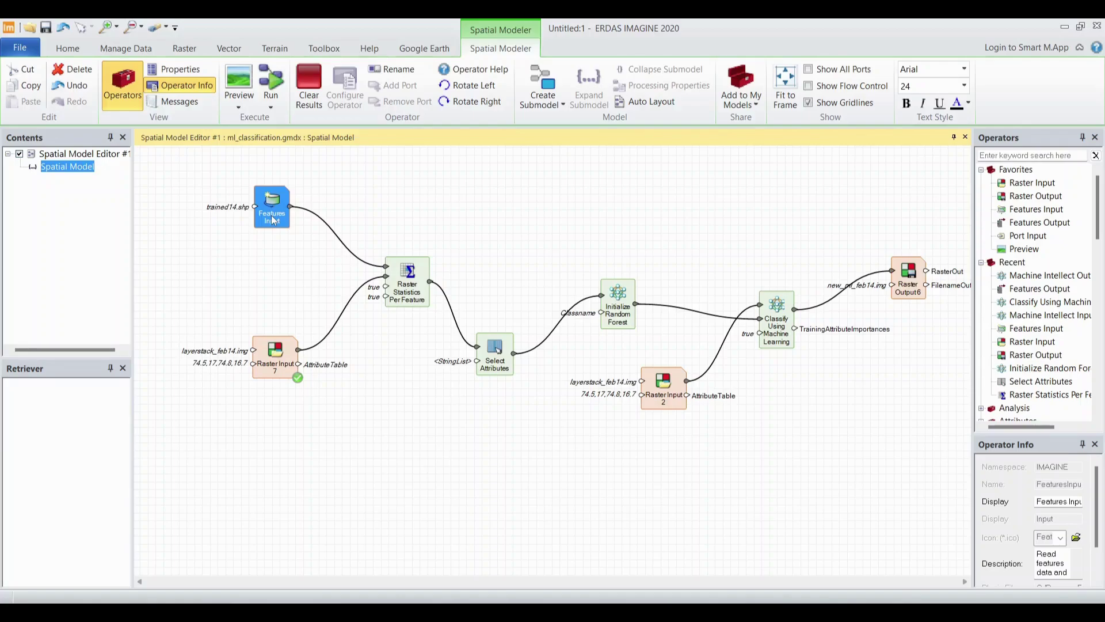
left_click(281, 367)
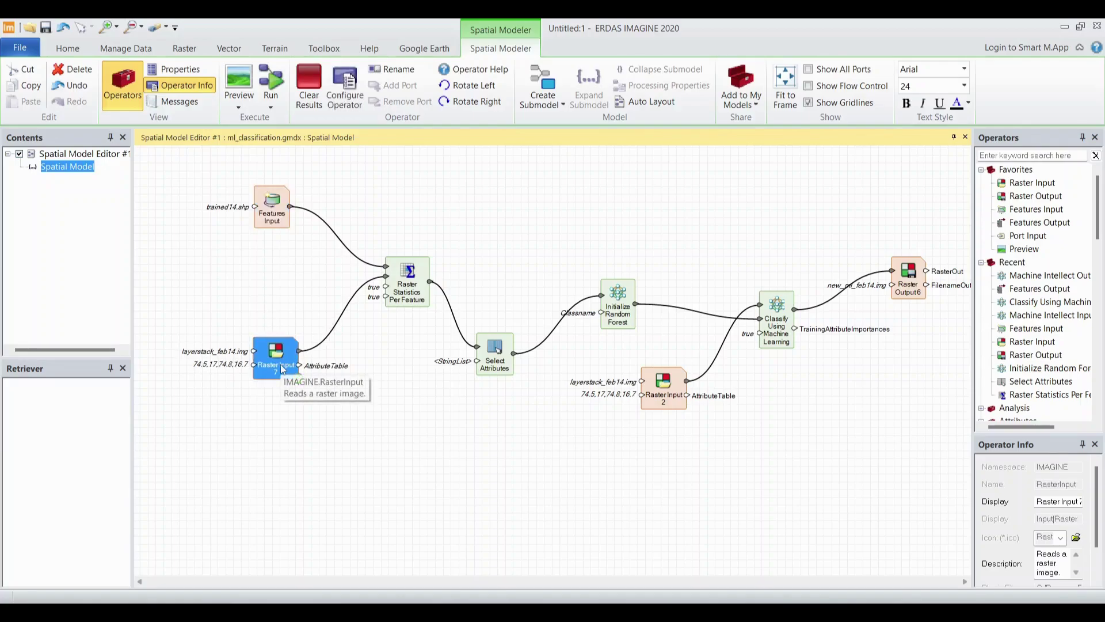
left_click_drag(282, 369, 270, 368)
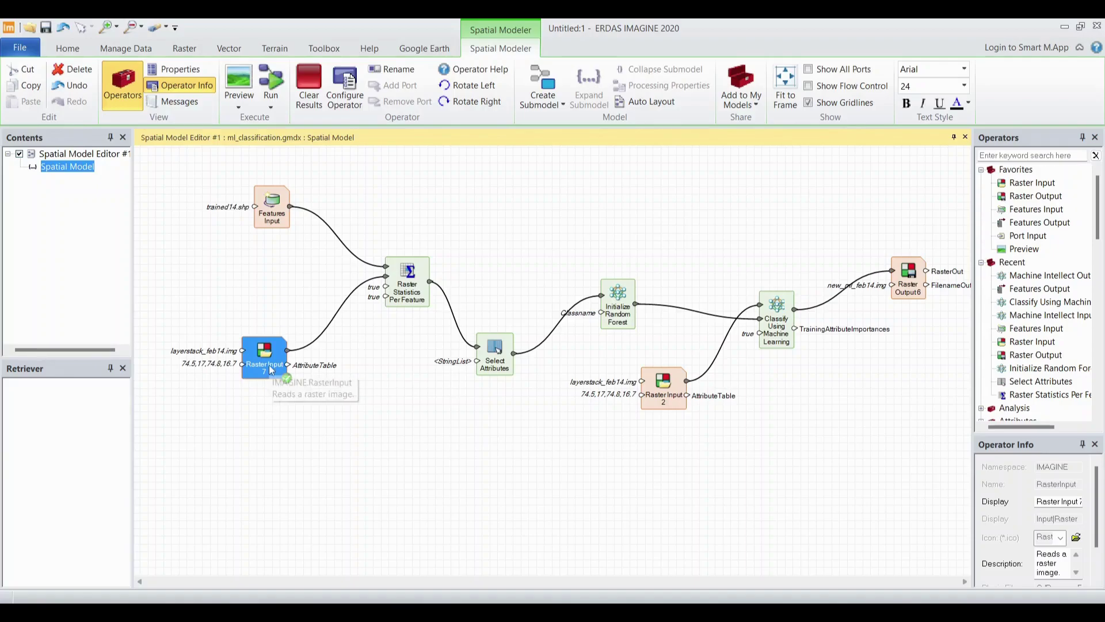
Step: Check the ComputeMean and ComputeStdDev settings of the Raster Statistics Per Feature operator and accept both
left_click(396, 290)
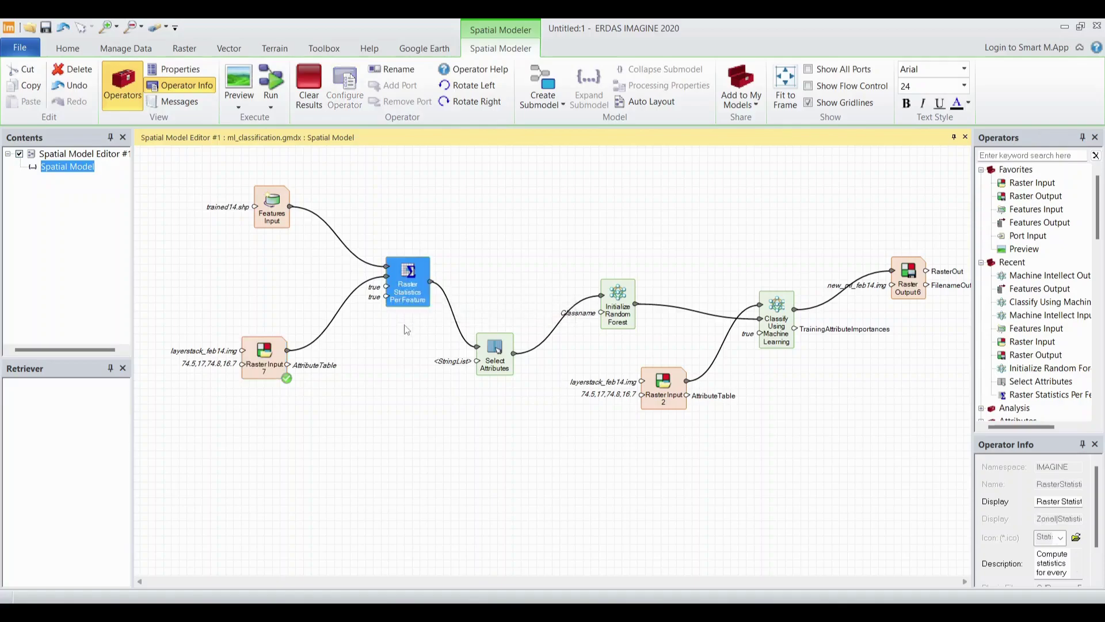
double_click(387, 288)
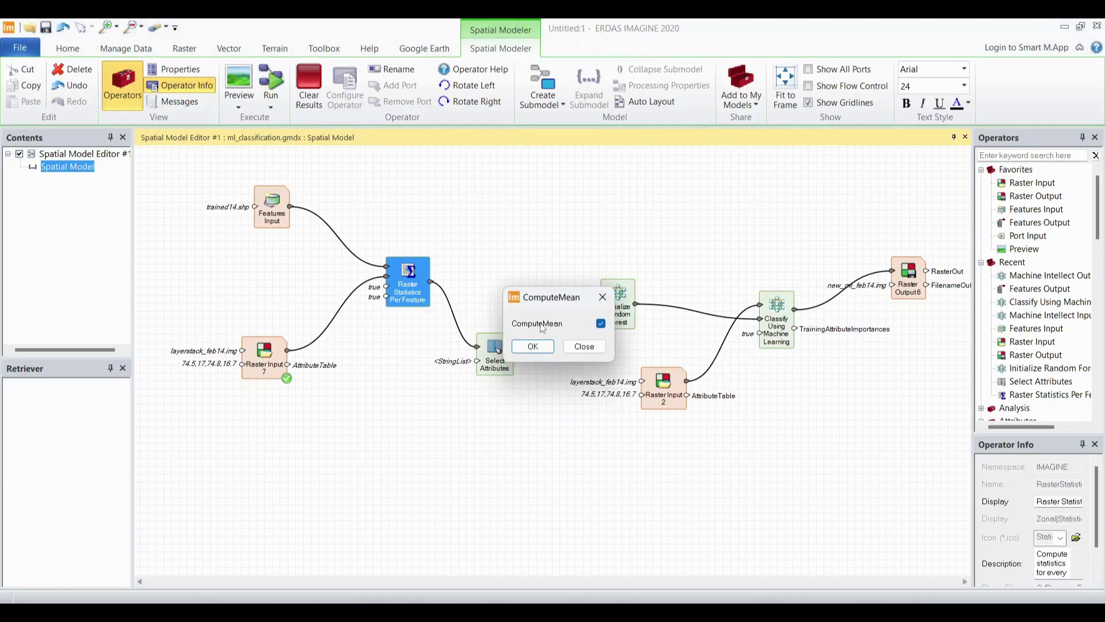
left_click(533, 345)
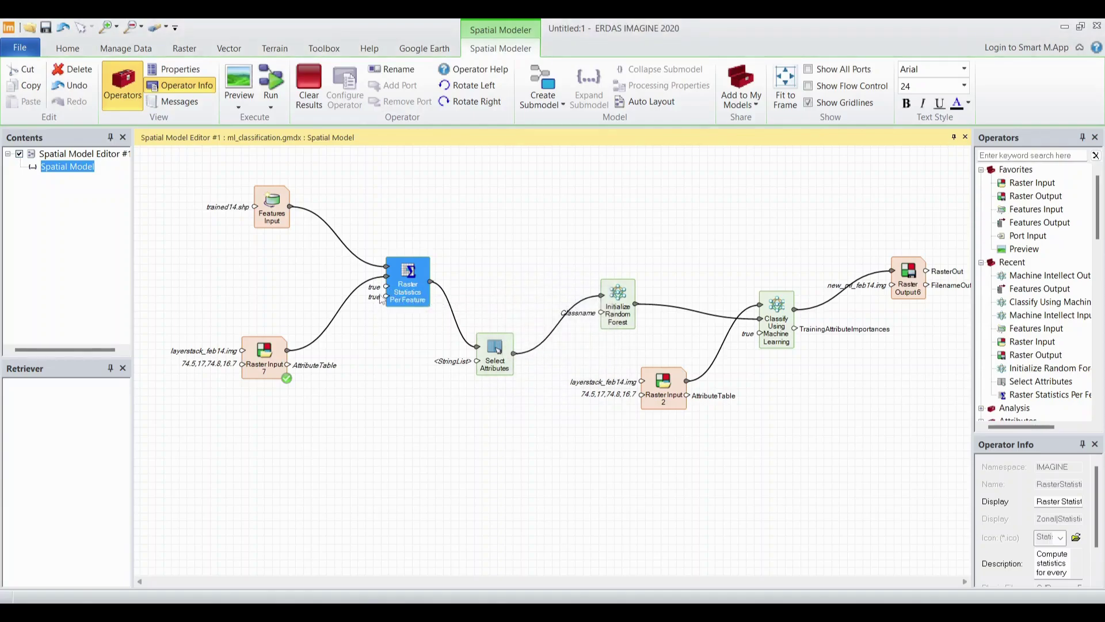
double_click(386, 297)
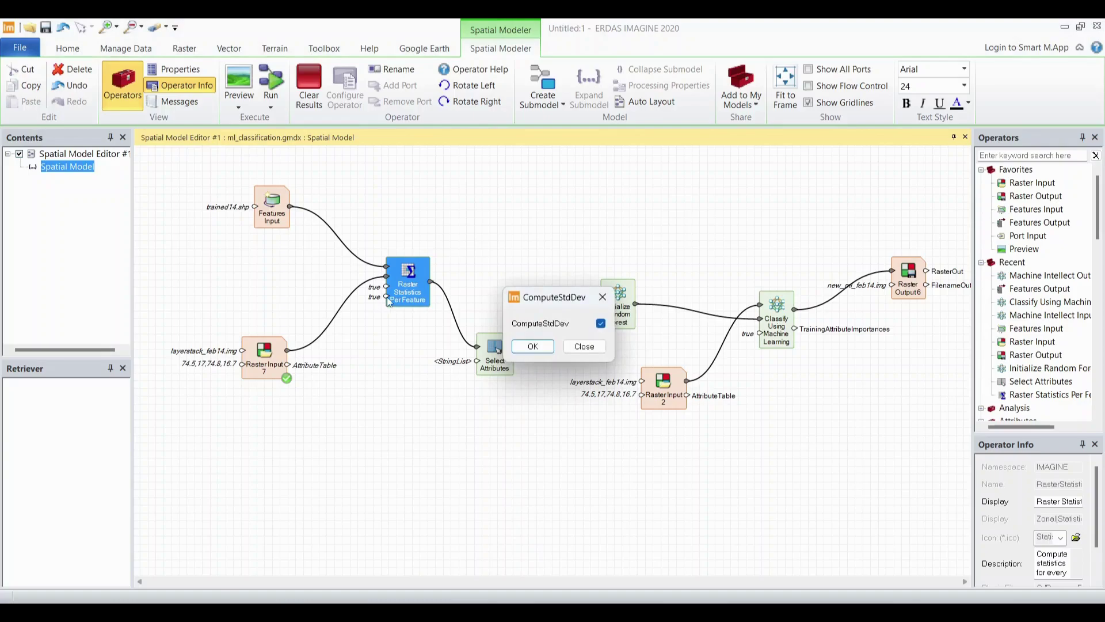
left_click(532, 346)
left_click(461, 353)
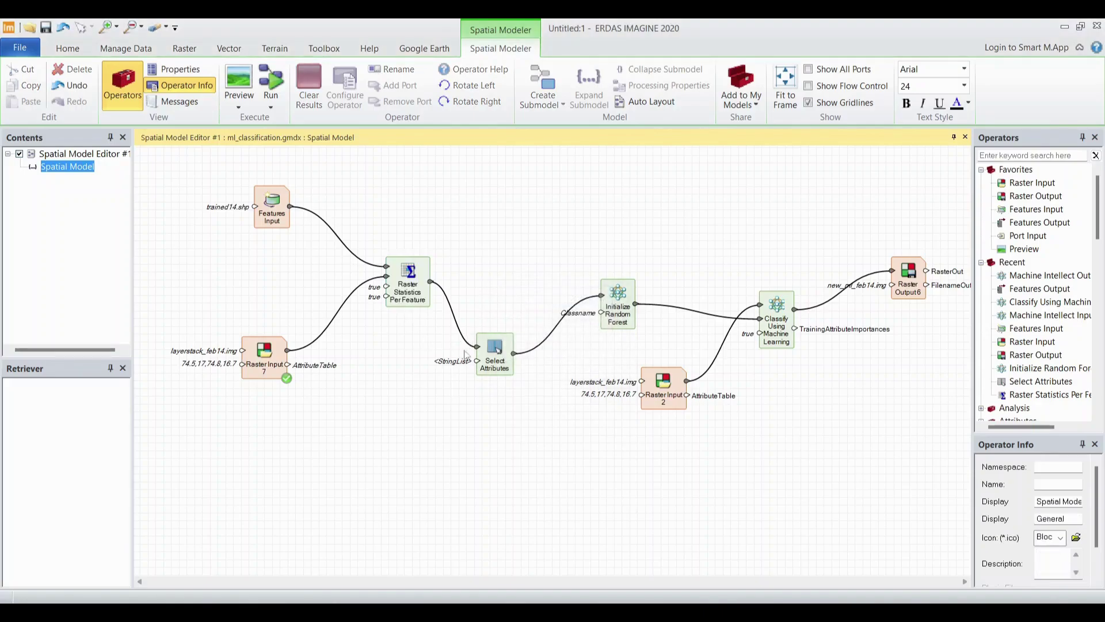
Step: Review the available and selected attributes of the Select Attributes operator and accept the existing selection
left_click(496, 360)
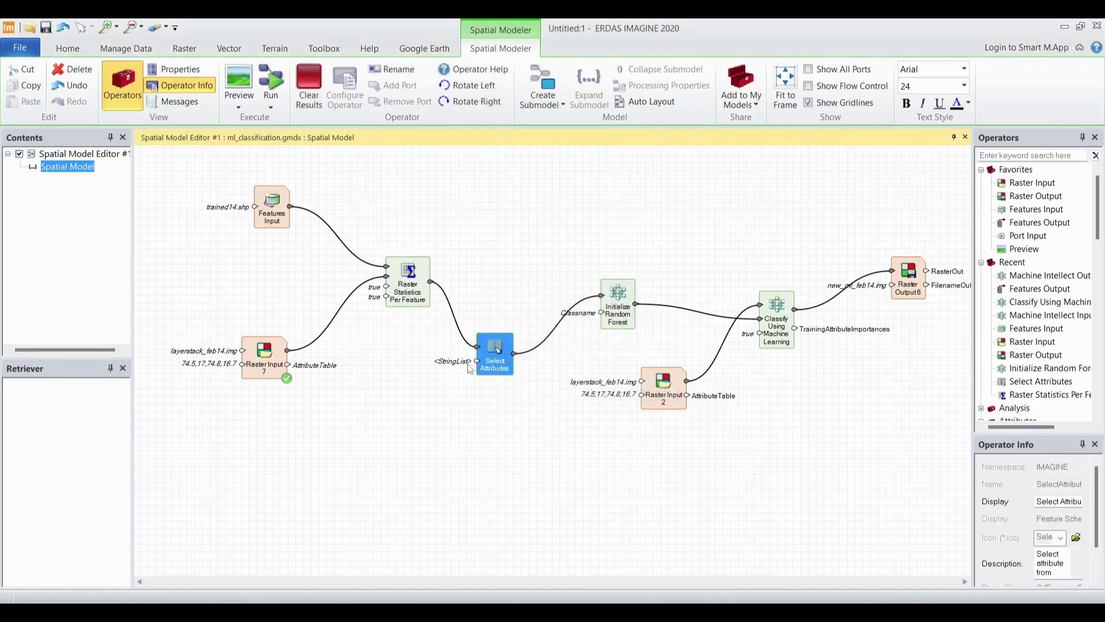
double_click(478, 367)
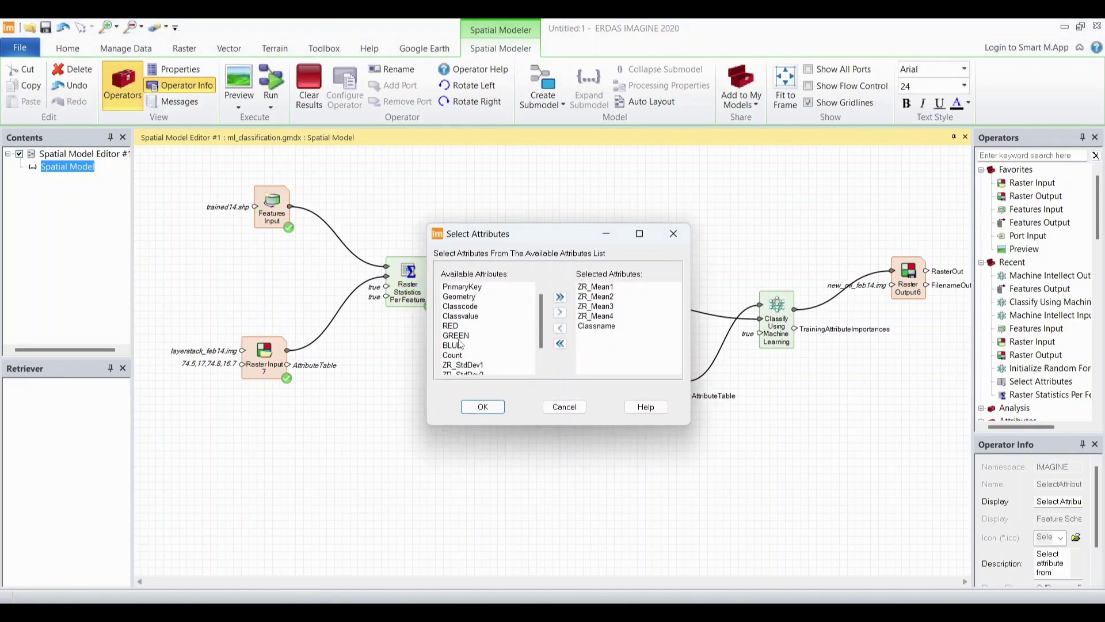
scroll(461, 344, "down", 1)
scroll(459, 342, "down", 1)
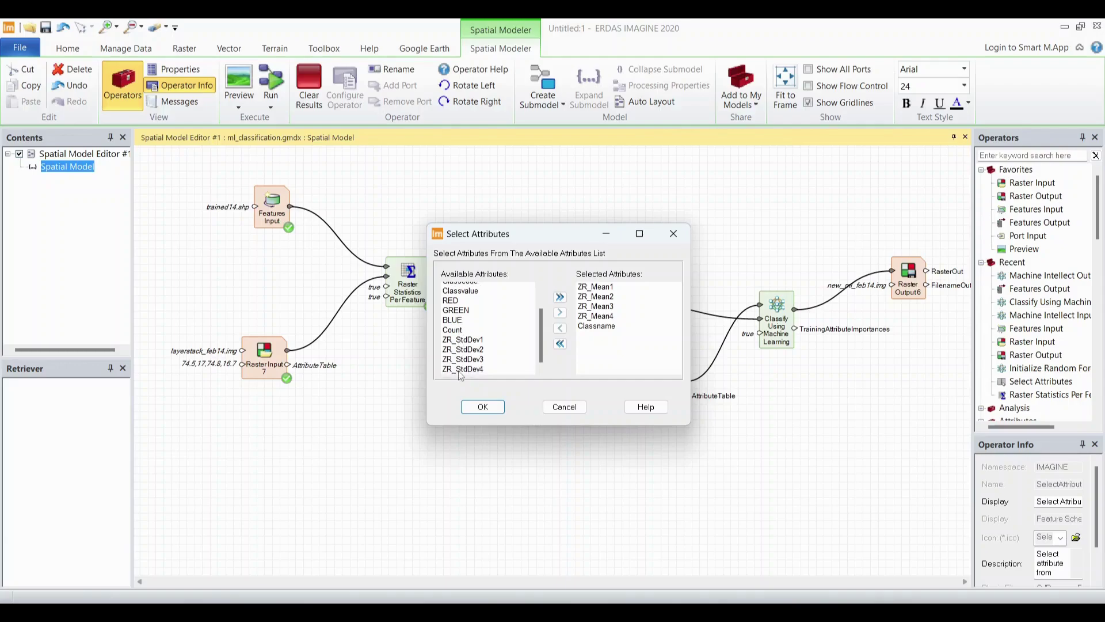
scroll(459, 374, "up", 1)
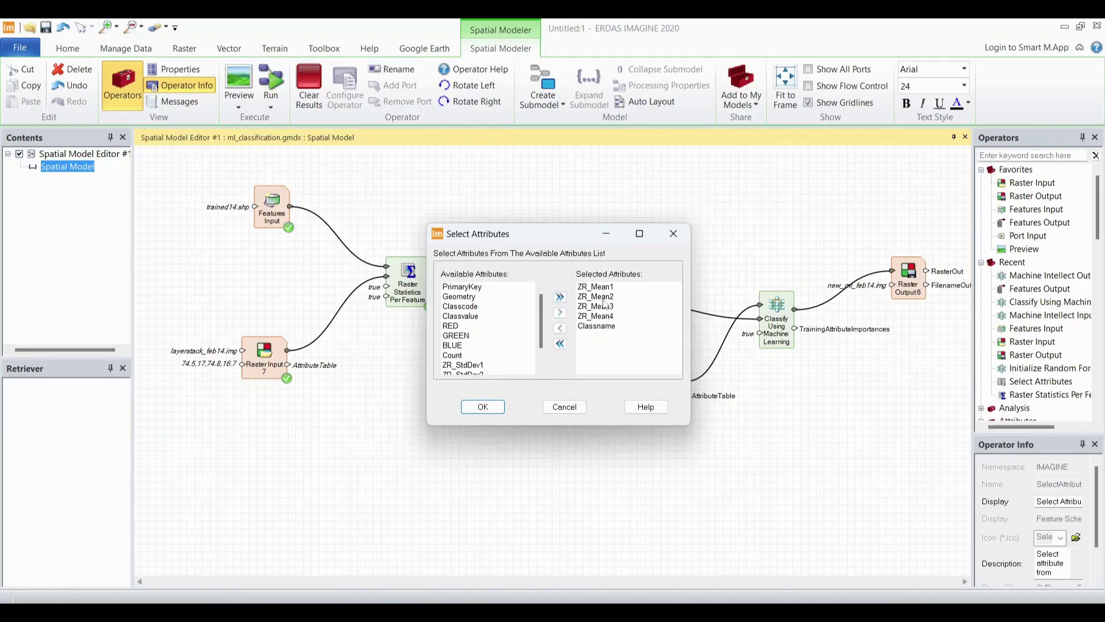
left_click(604, 326)
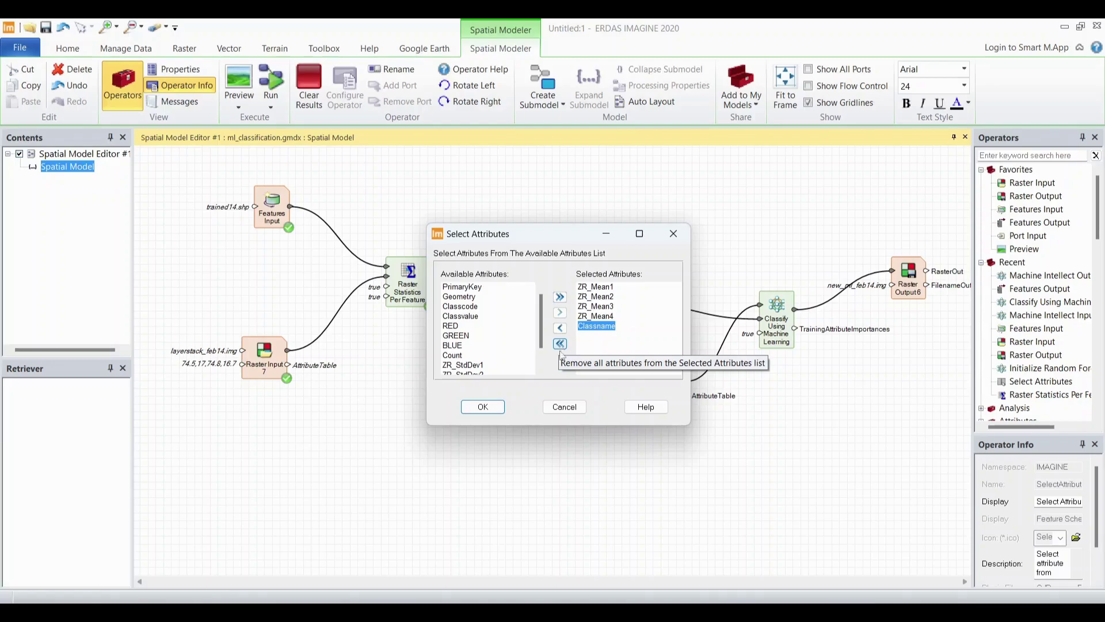
left_click(487, 407)
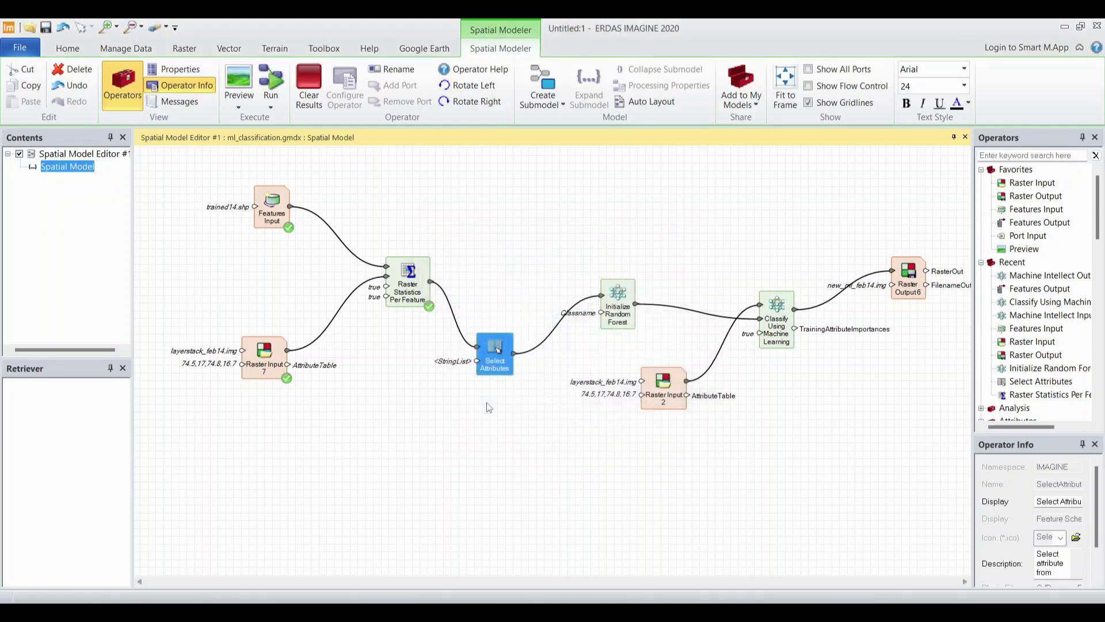
Step: Check the ClassAttributeName setting of the Initialize Random Forest operator and inspect the Classify Using Machine Learning operator
left_click(617, 311)
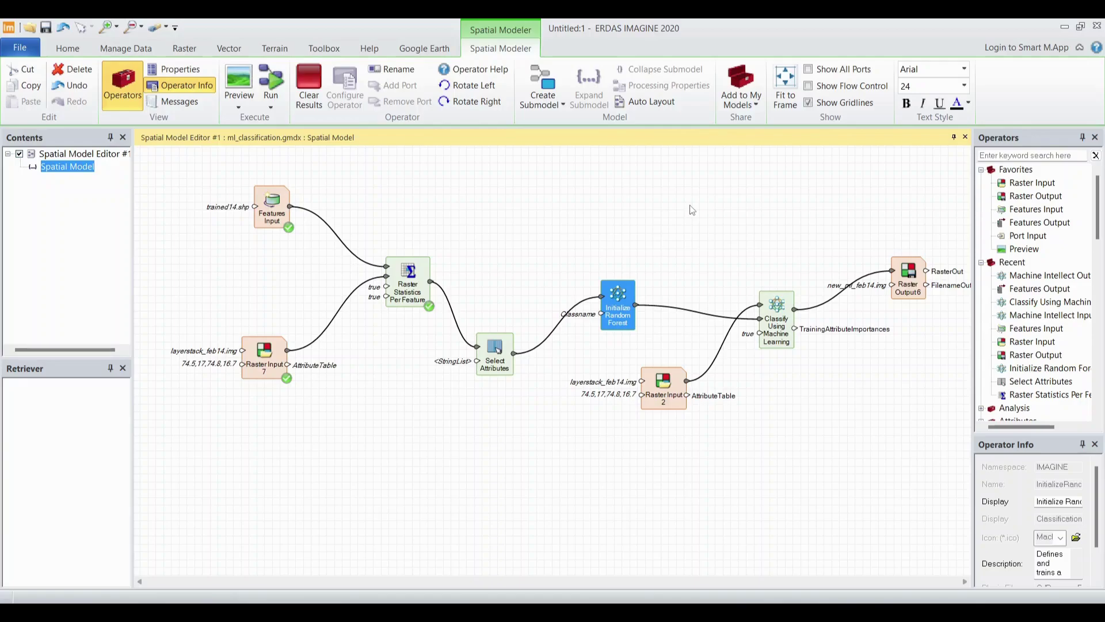
double_click(603, 315)
left_click(510, 334)
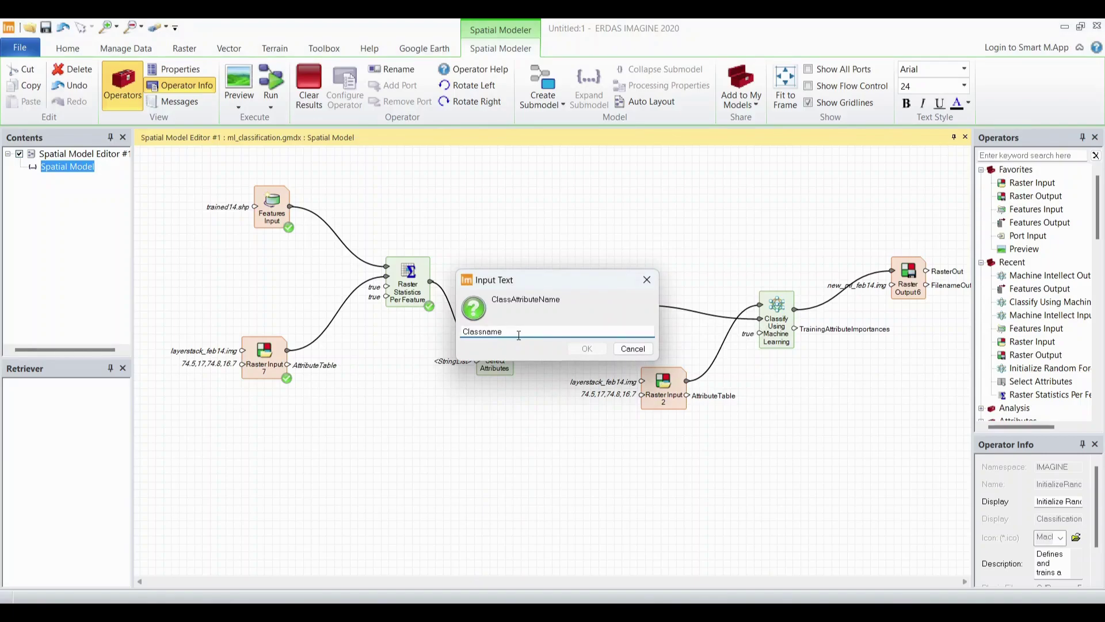
left_click(624, 353)
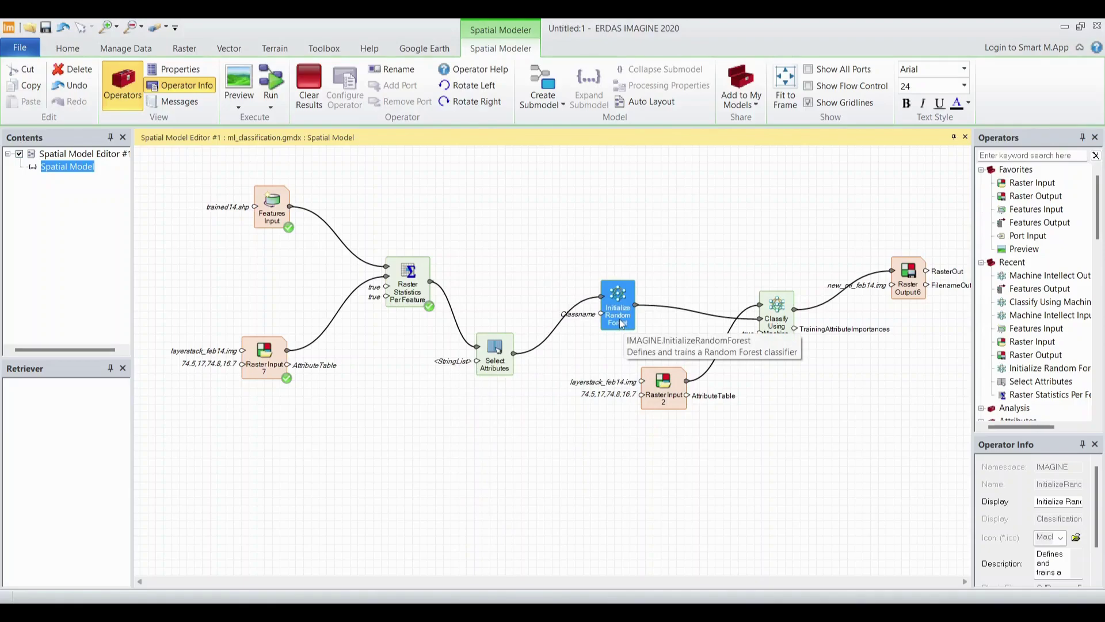
left_click(715, 264)
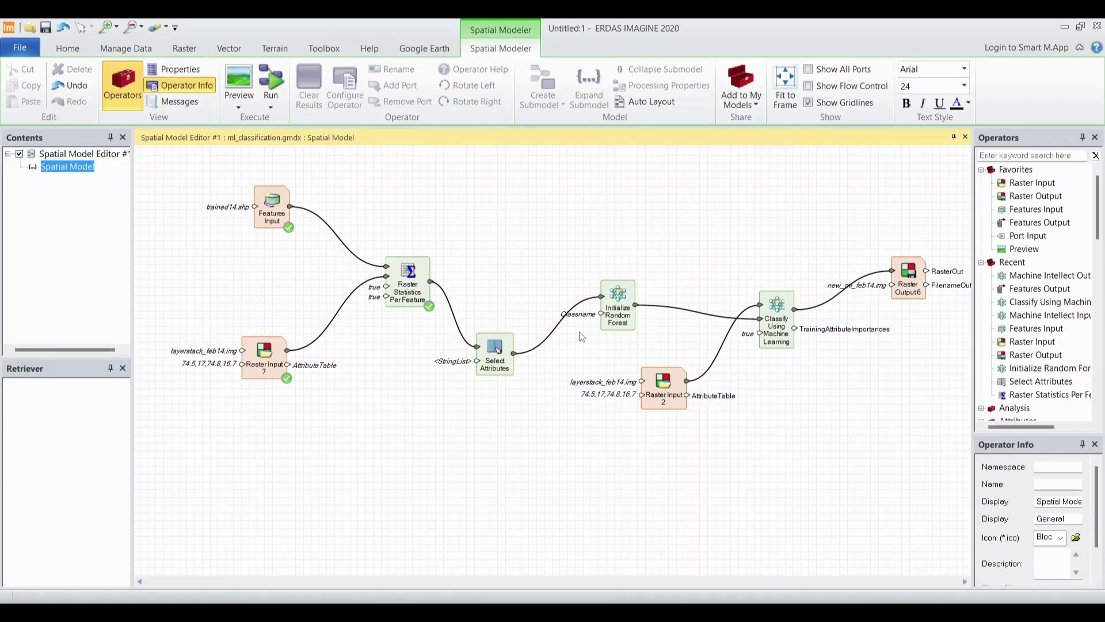
left_click(784, 324)
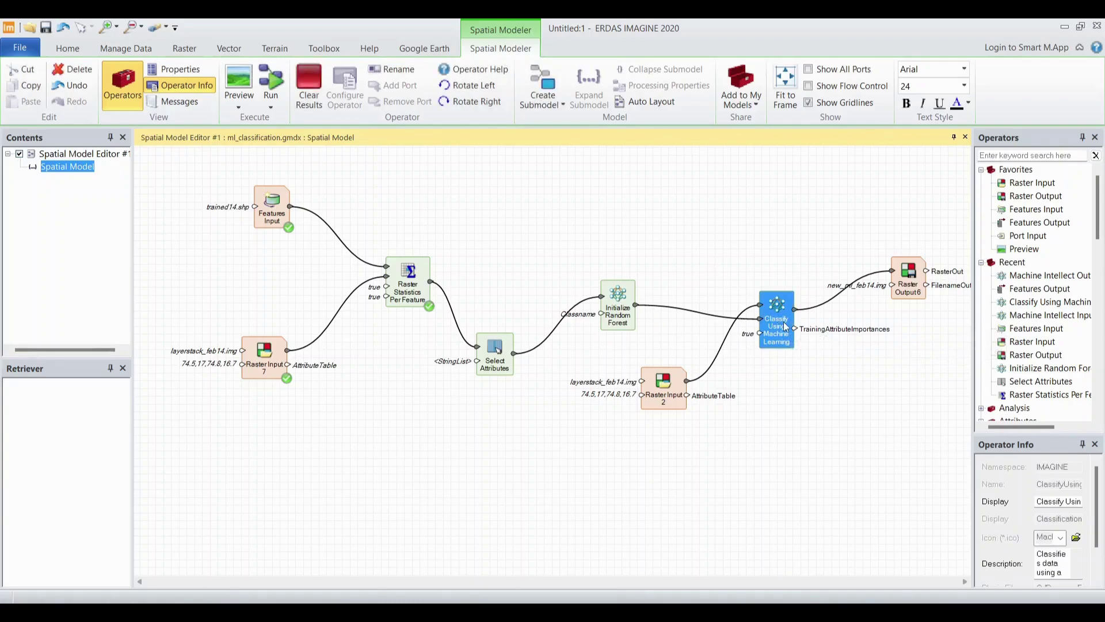
left_click(789, 406)
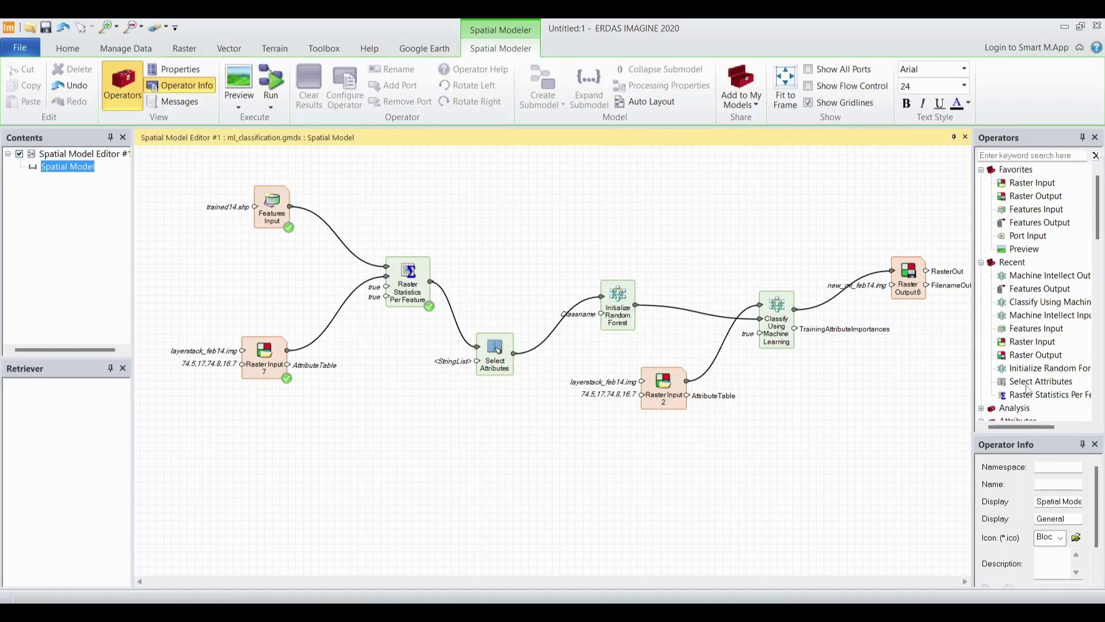
Step: Place a Machine Intellect Output operator above Initialize Random Forest in the model, and delete it again
left_click_drag(1028, 275, 691, 243)
left_click_drag(667, 285, 704, 252)
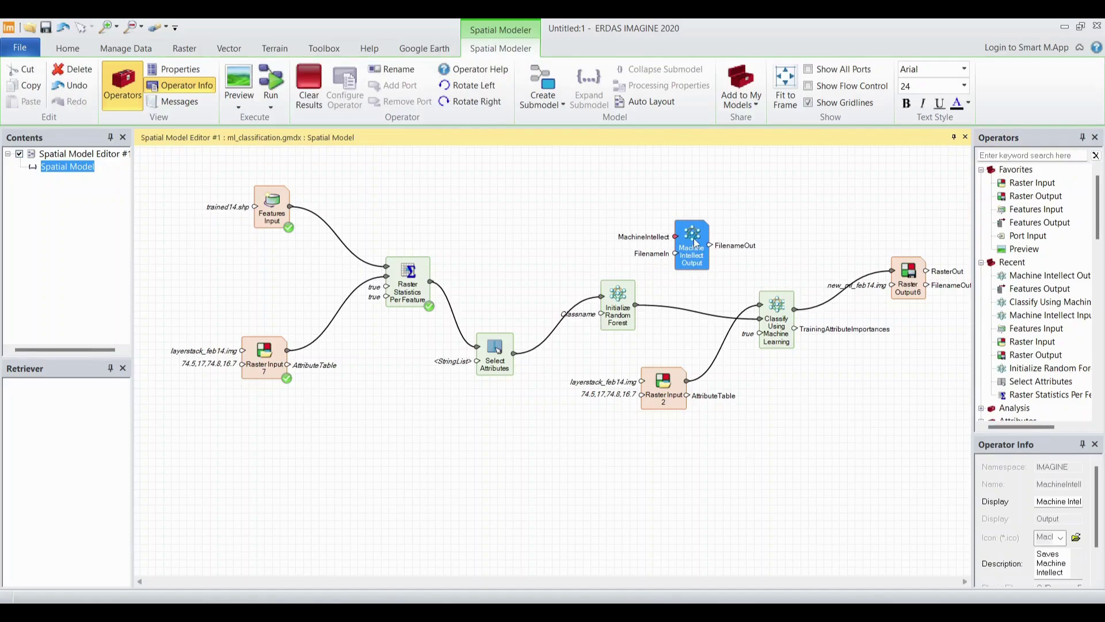
key("Delete")
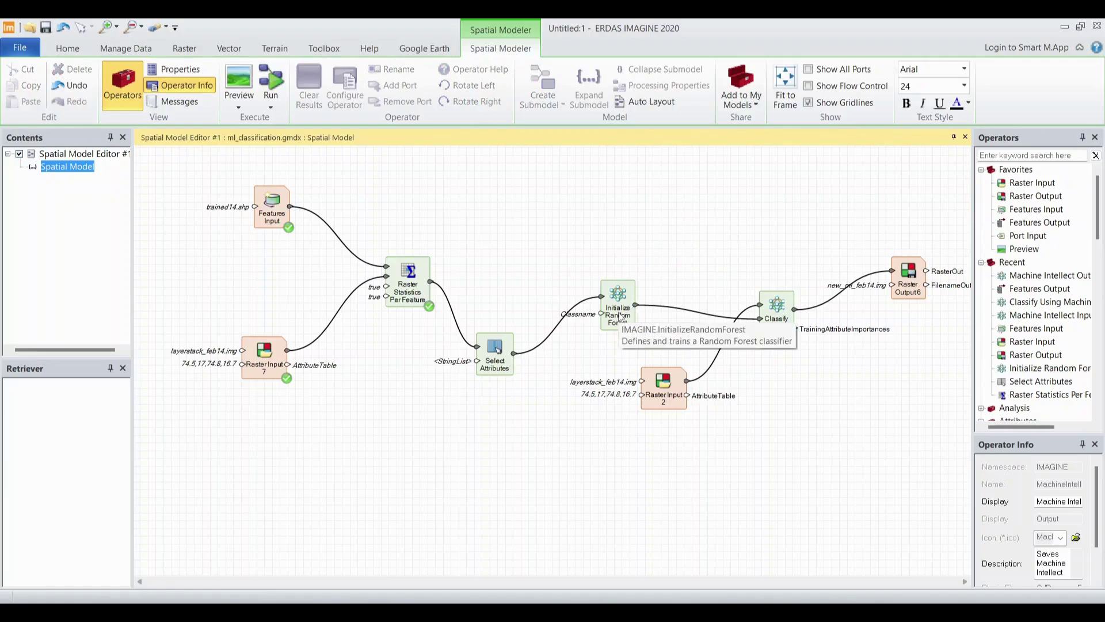
Step: Examine the Classify Using Machine Learning, Raster Input 2 and Raster Output 6 operators of the classification model
left_click(777, 327)
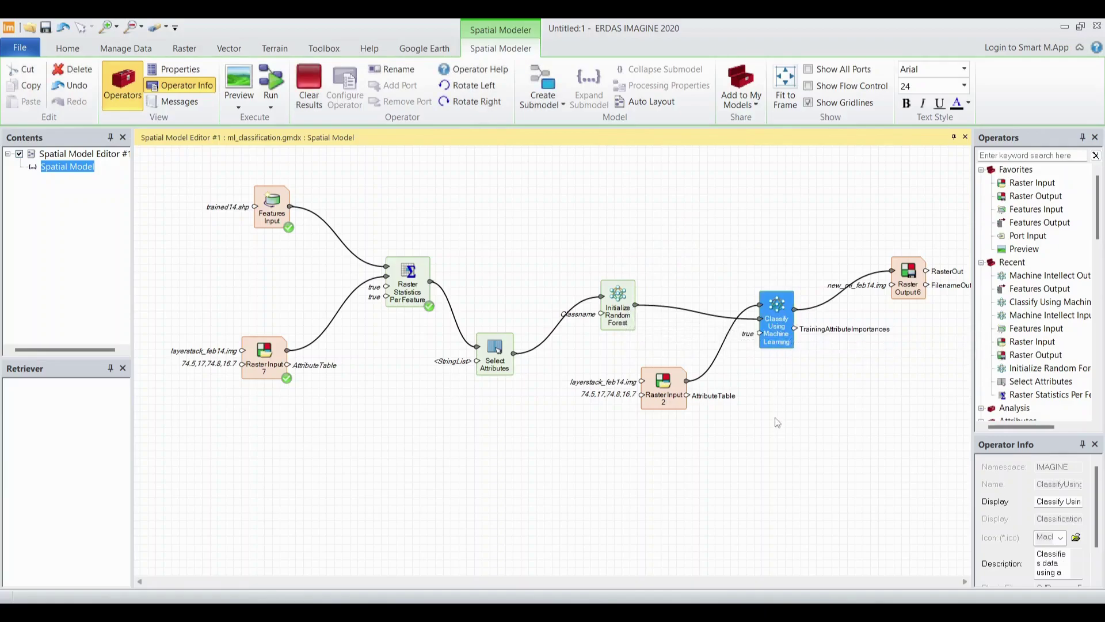
left_click(777, 420)
left_click(777, 341)
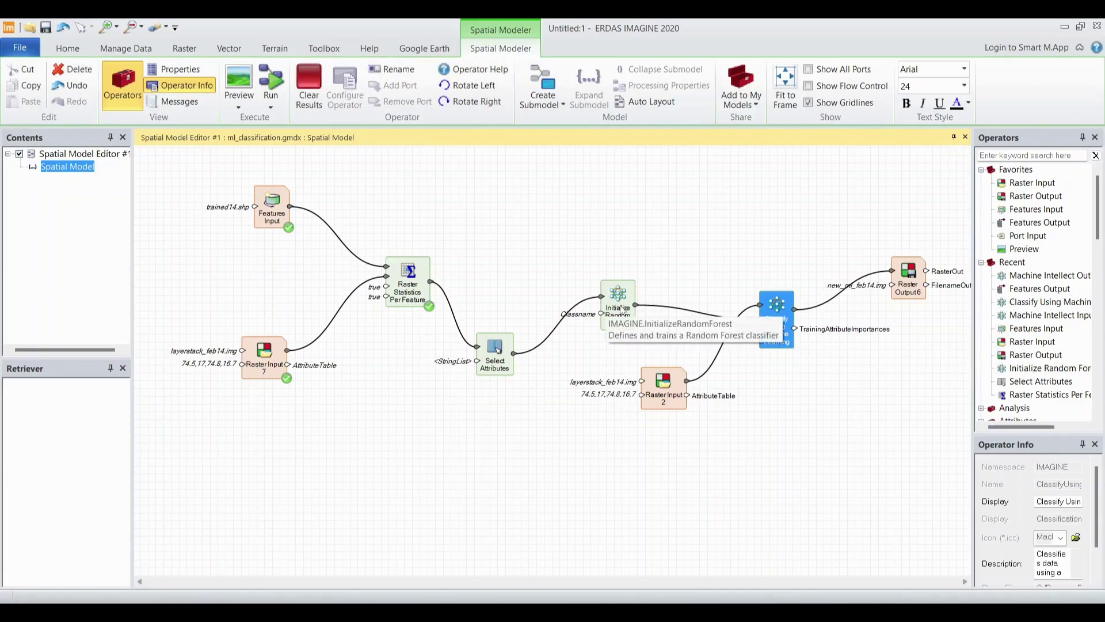
left_click(666, 408)
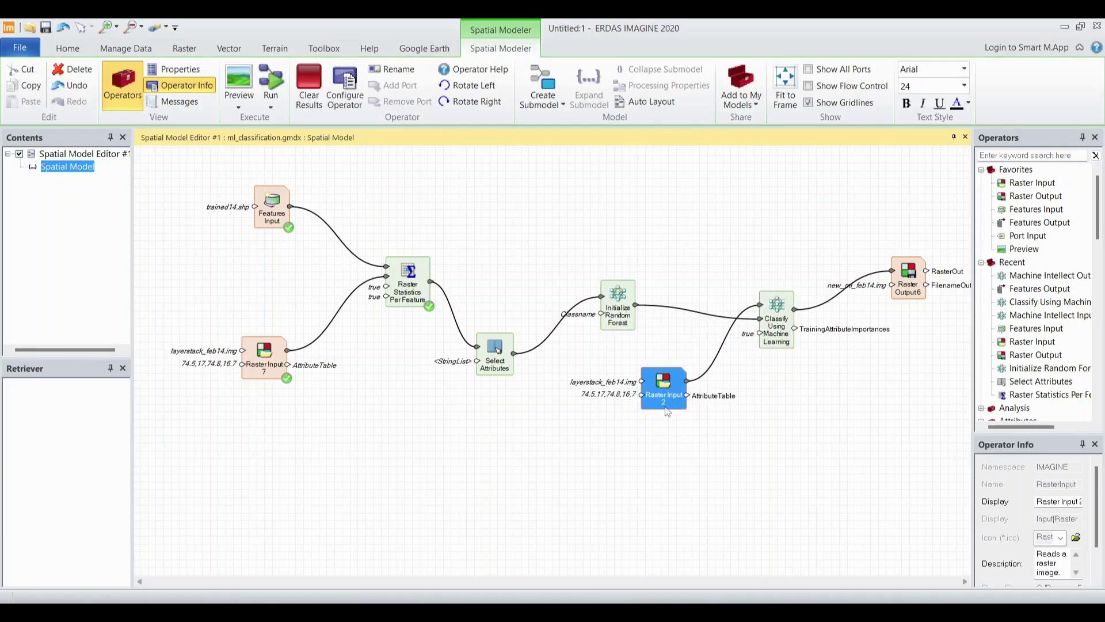
left_click(770, 347)
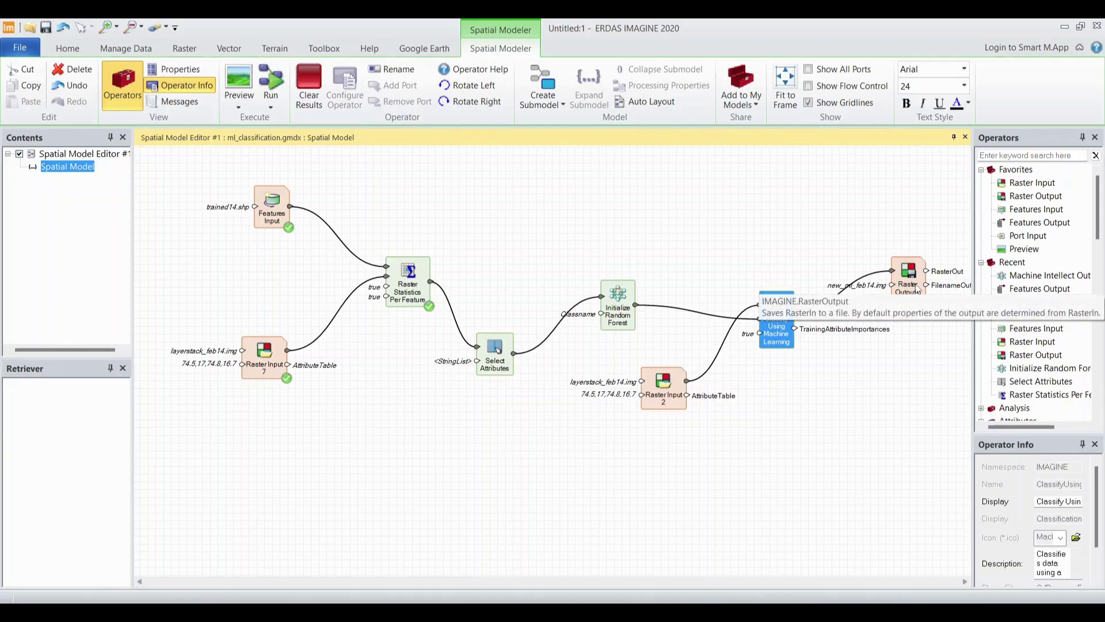
left_click(916, 290)
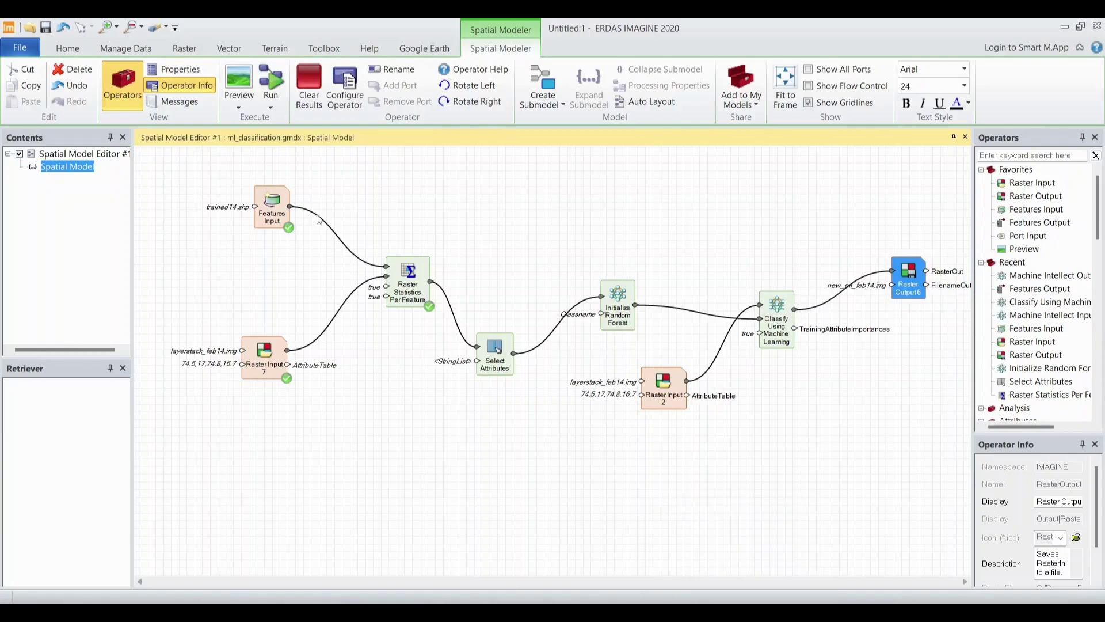
Step: Confirm trained14.shp as the Features Input file and check the Raster Output 6 settings, keeping the existing new_ml_feb14.img file
double_click(255, 208)
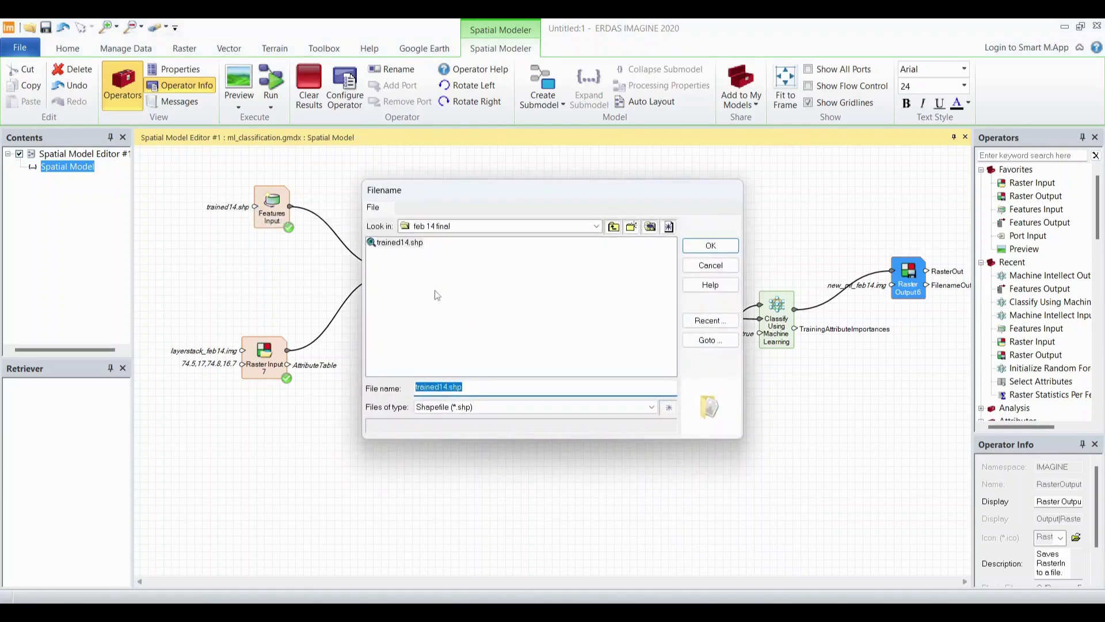
left_click(711, 245)
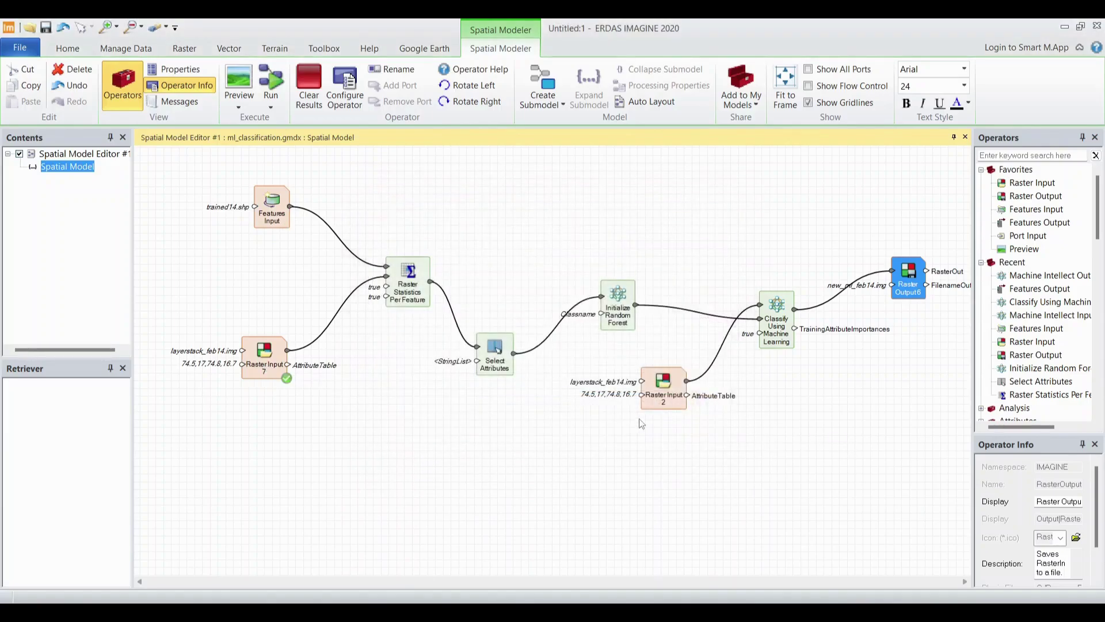
double_click(908, 288)
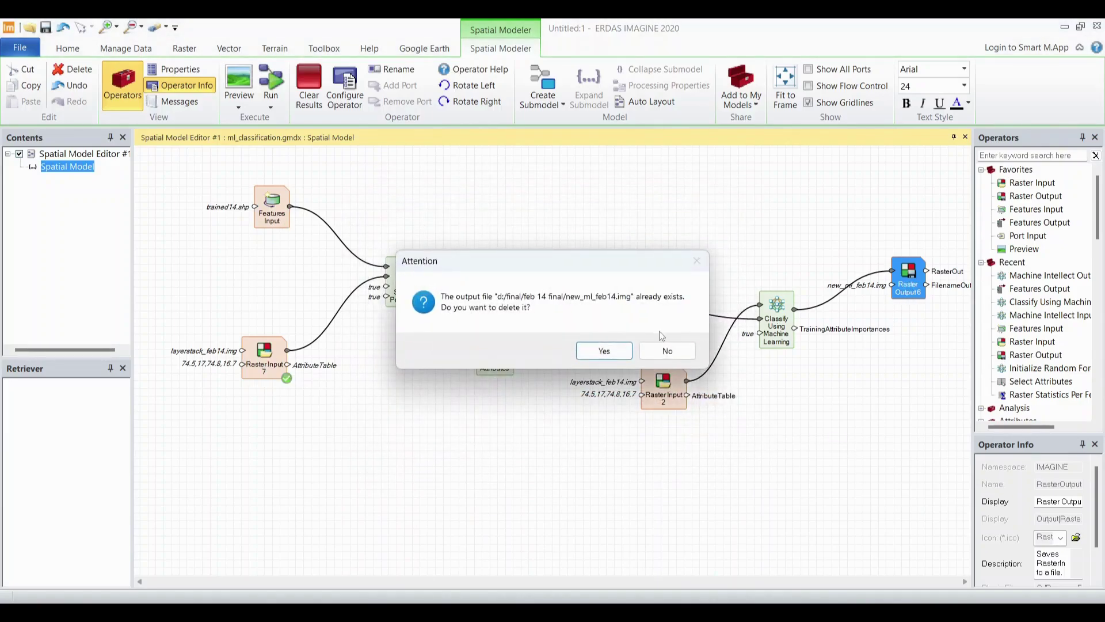
left_click(665, 350)
left_click(624, 216)
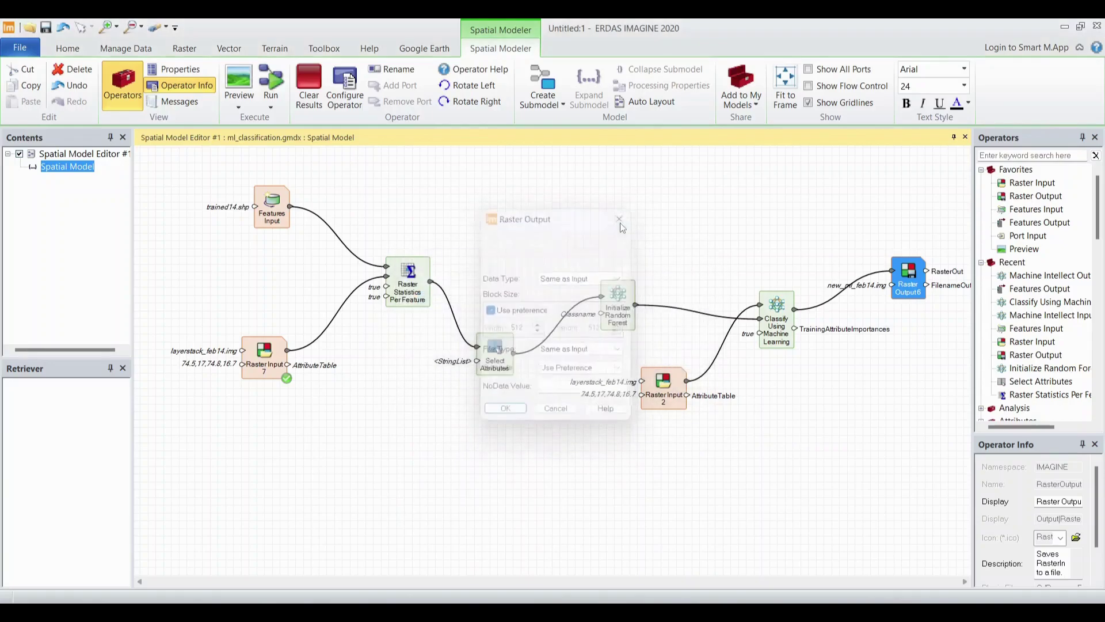
left_click(269, 85)
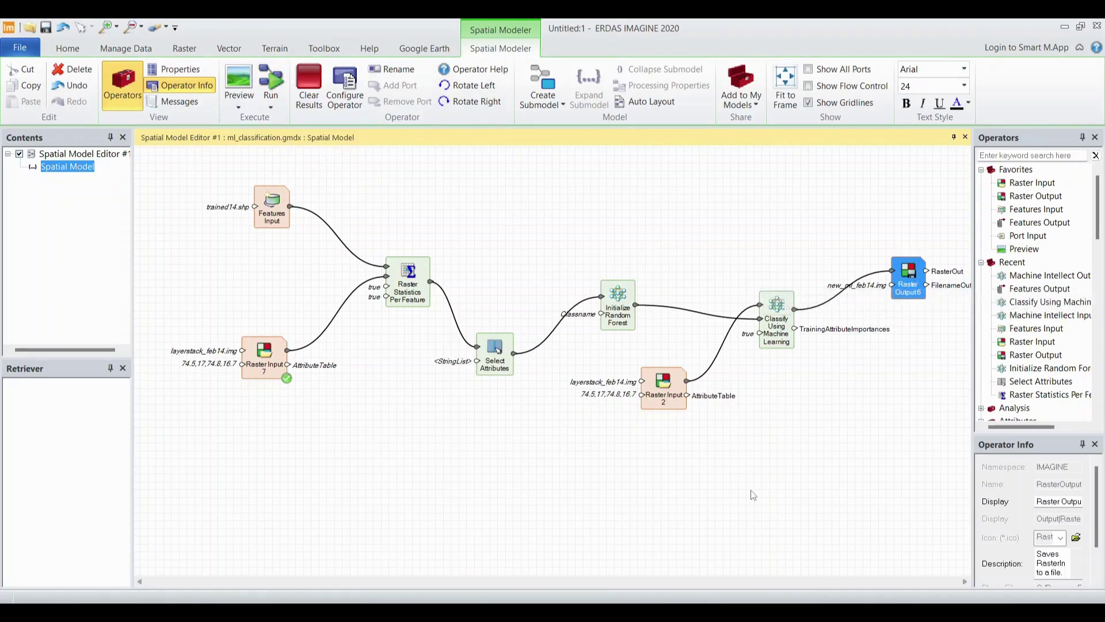
Step: Switch to the ERDAS IMAGINE window with the stacked image and turn on the classified new_ml_feb14.img layer
mouse_move(670, 613)
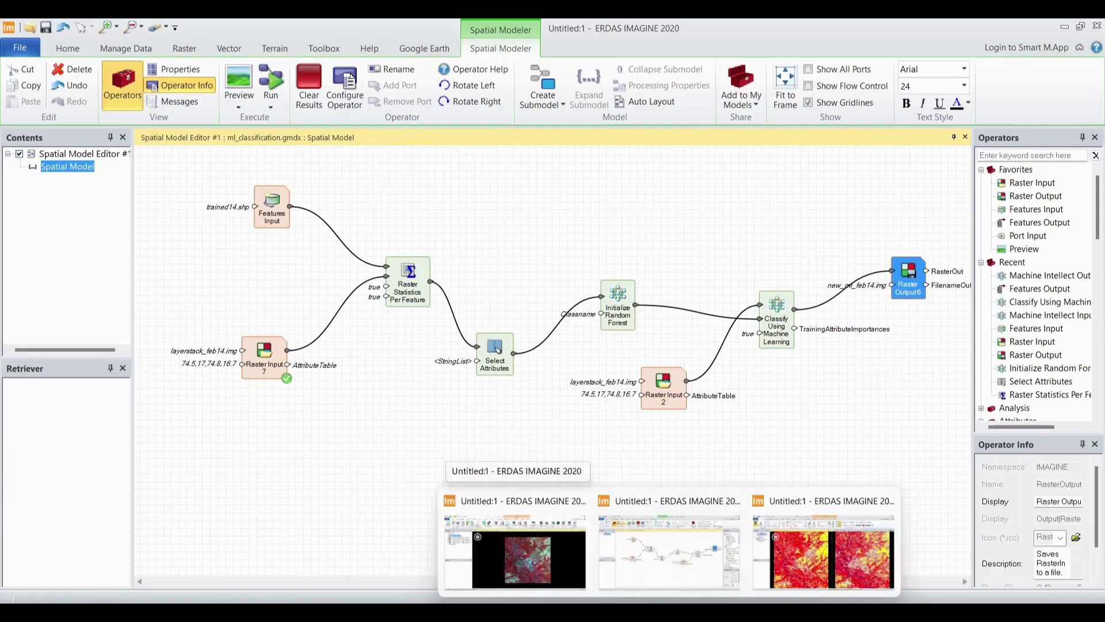
left_click(515, 552)
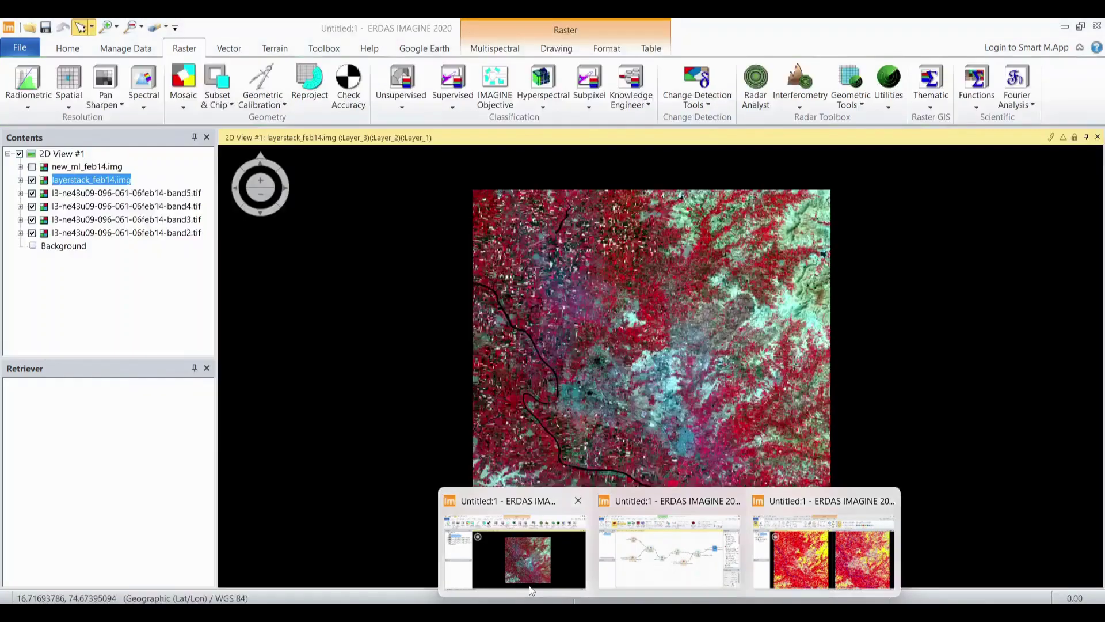
left_click(32, 167)
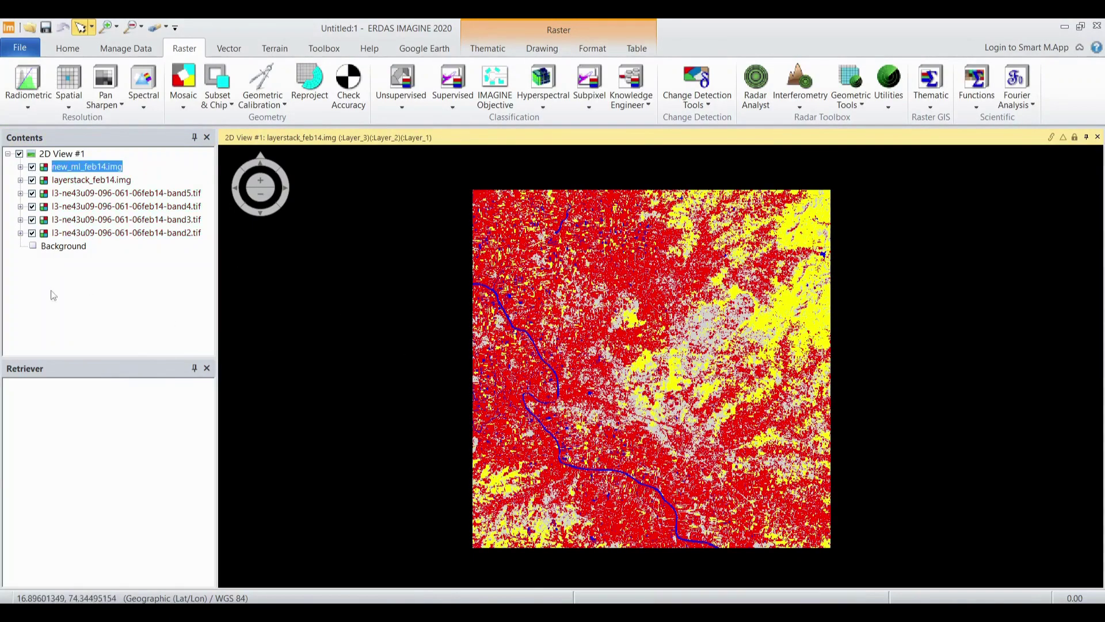
Step: Display the attribute table of new_ml_feb14.img, enlarge it to show all class rows, and fit the image to the frame
left_click(62, 53)
left_click(266, 86)
right_click(89, 170)
left_click(156, 176)
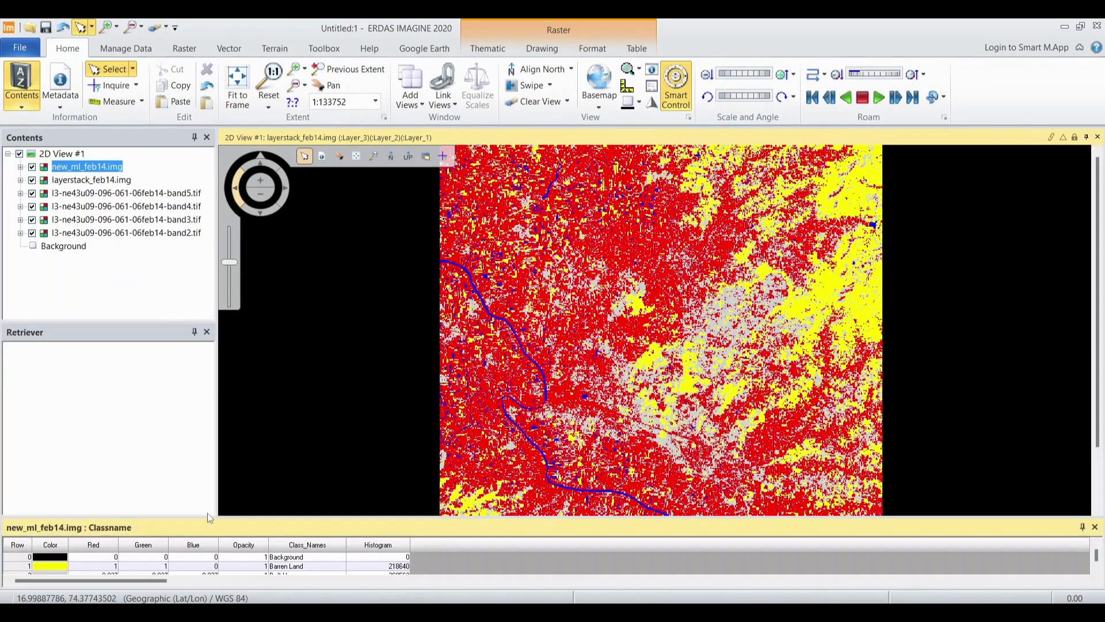
left_click_drag(208, 517, 208, 459)
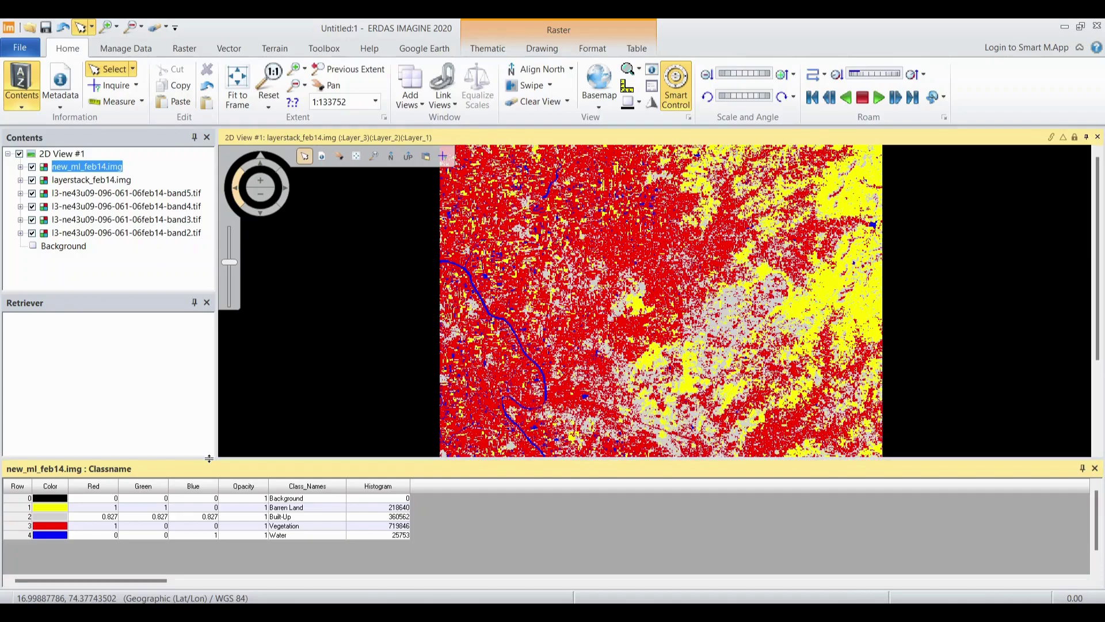
left_click(237, 87)
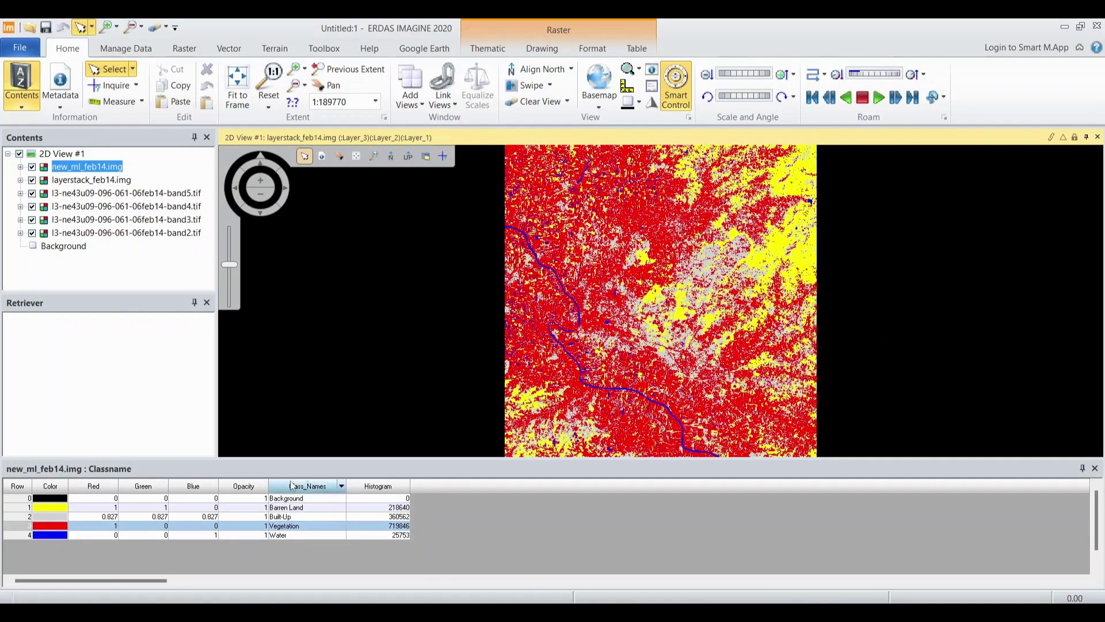
Step: Review the class names and histogram values in the attribute table of the classified image
left_click(293, 535)
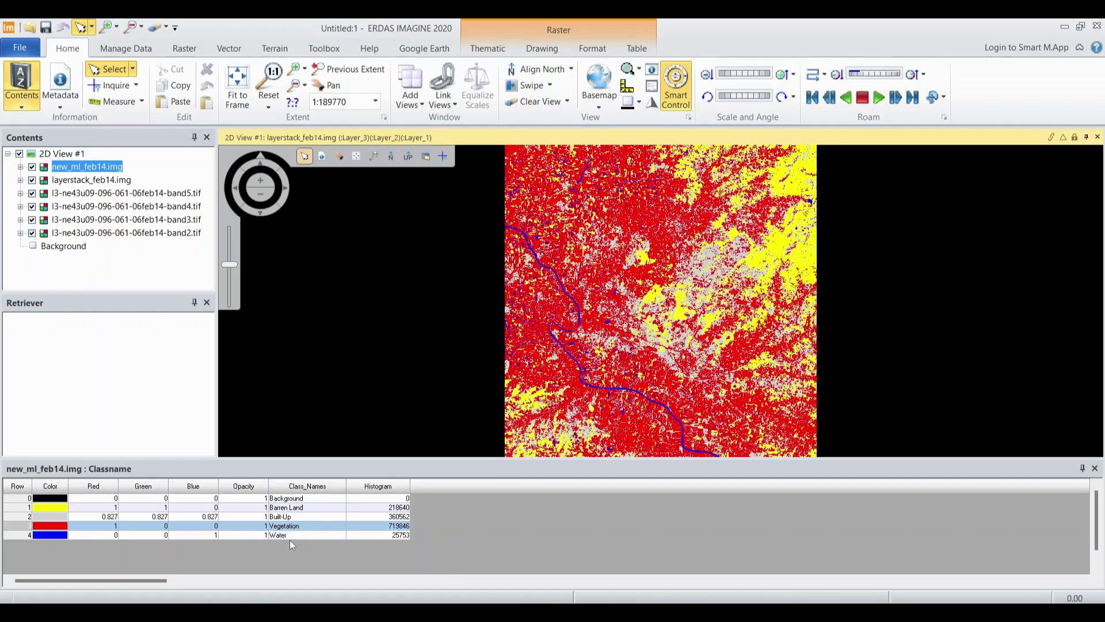
left_click(288, 536)
left_click(290, 517)
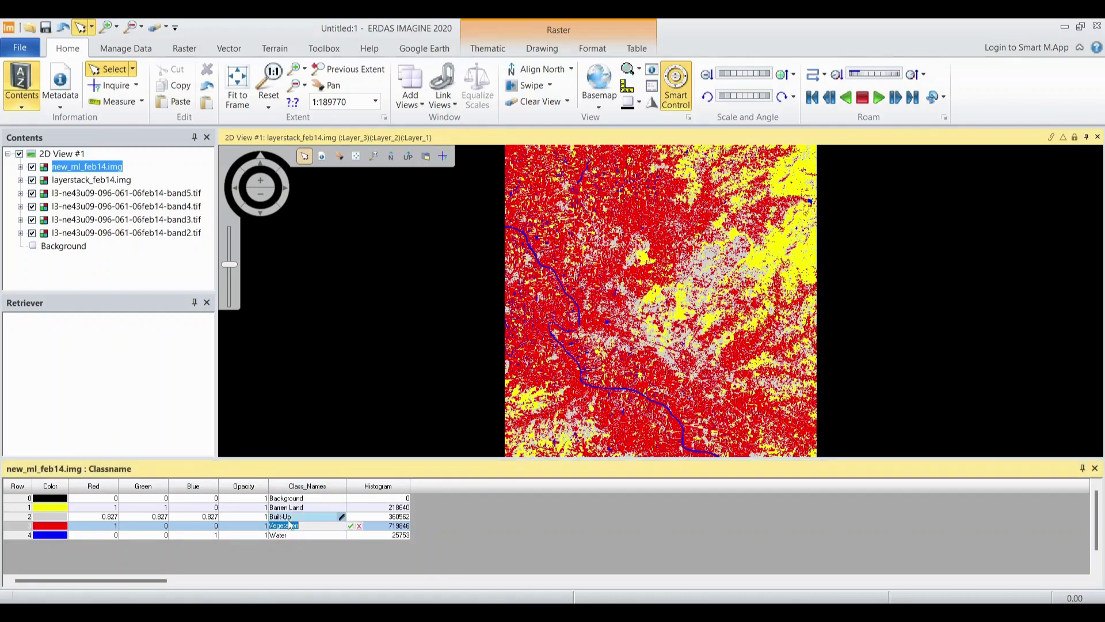
left_click(290, 517)
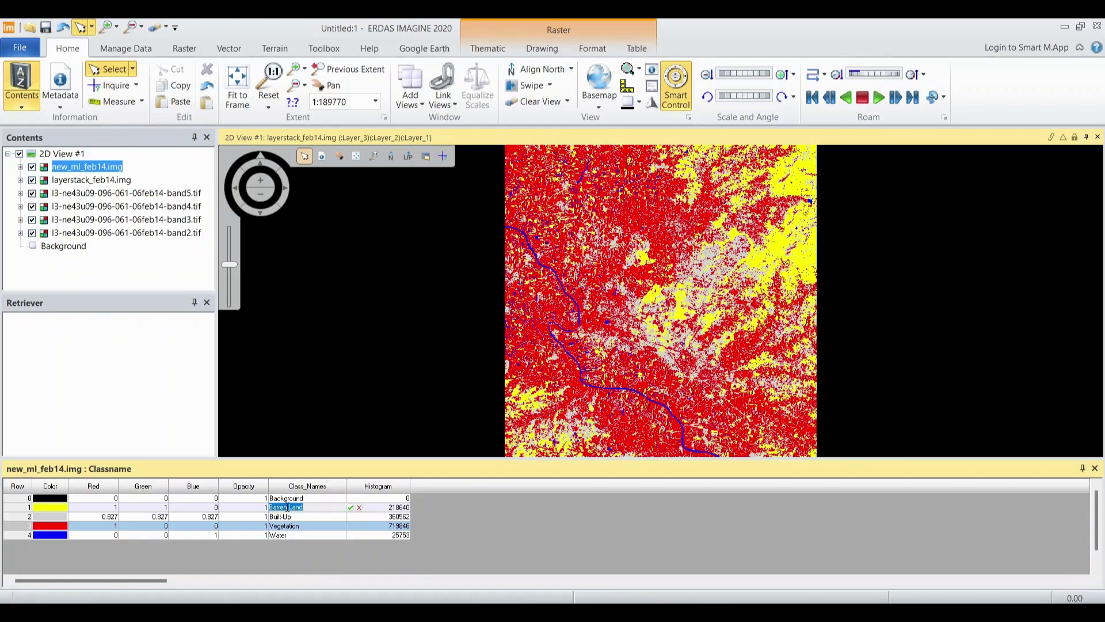
left_click(391, 509)
Step: Recolour the Vegetation class to Magenta in the attribute table and restore it to Red
left_click(42, 535)
left_click(43, 536)
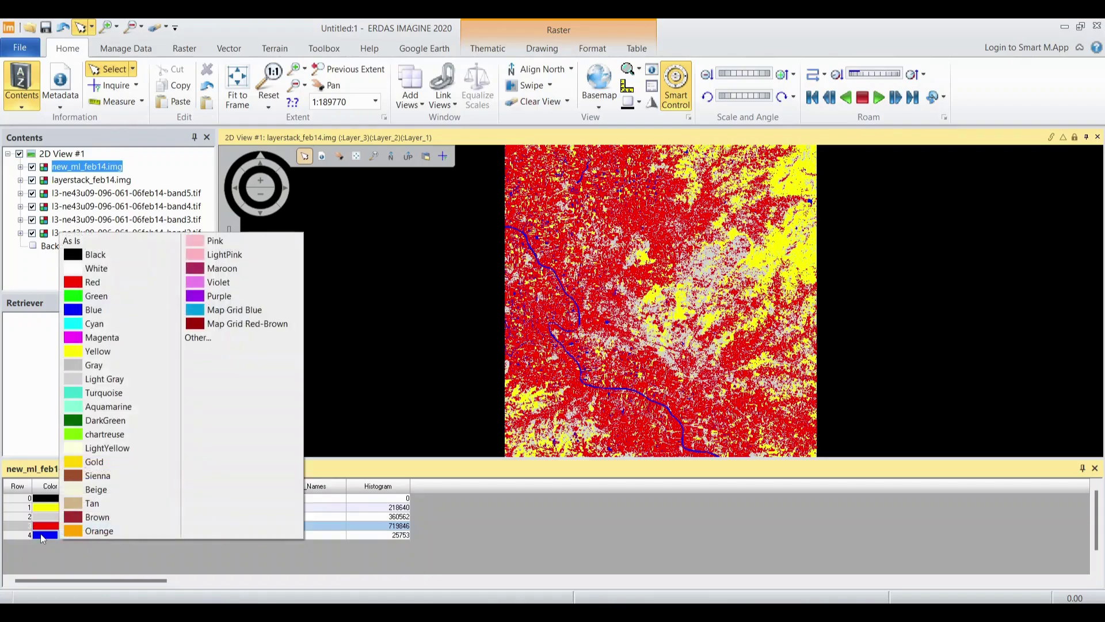
left_click(84, 337)
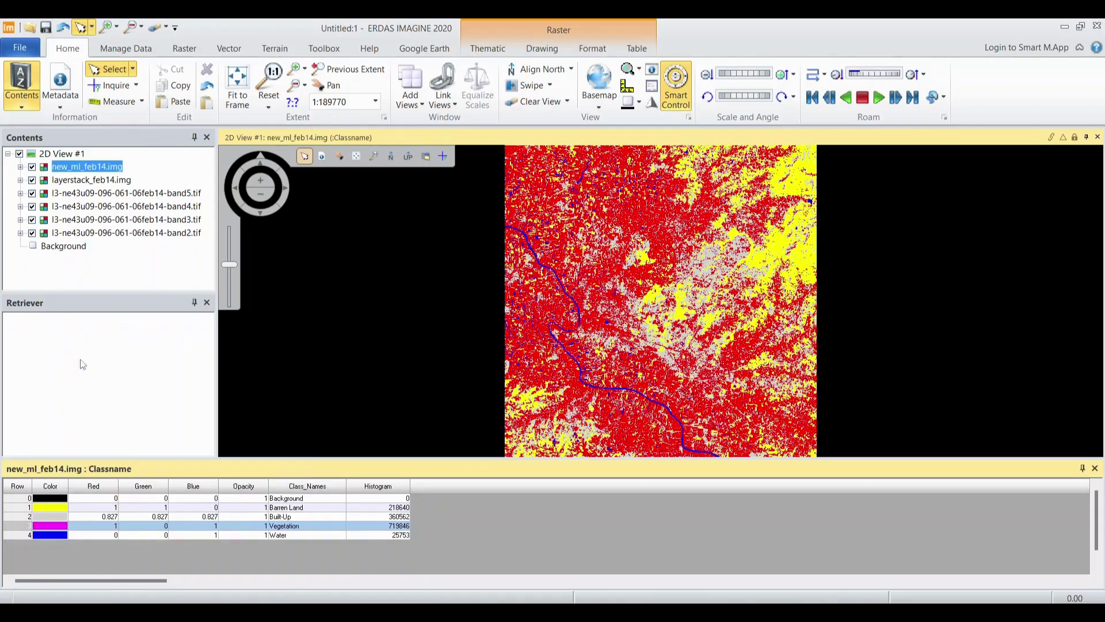
left_click(61, 535)
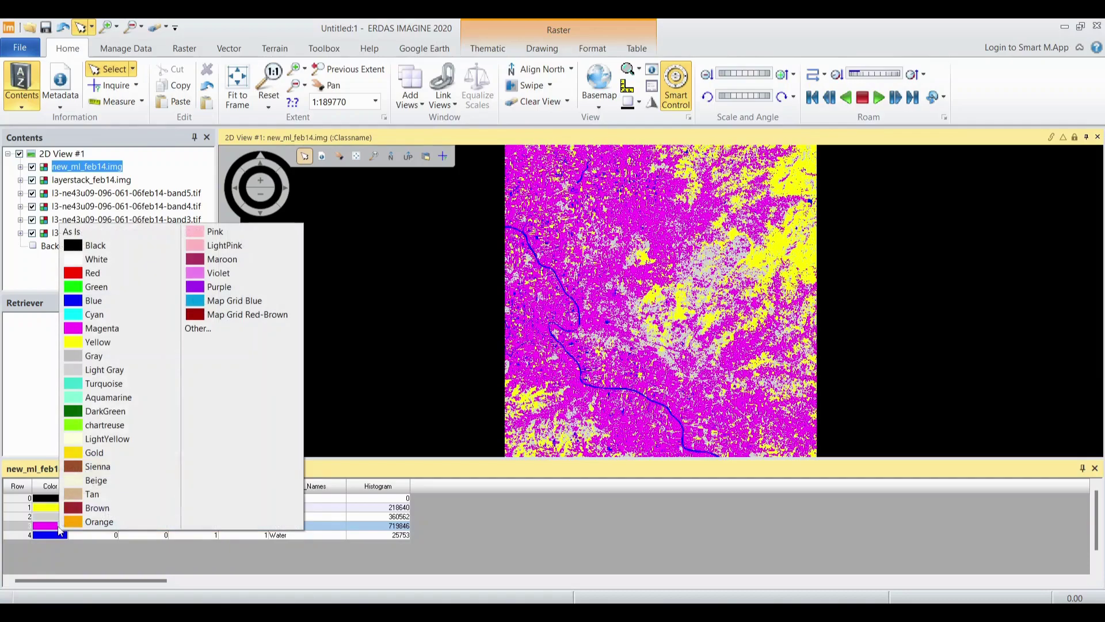
left_click(84, 273)
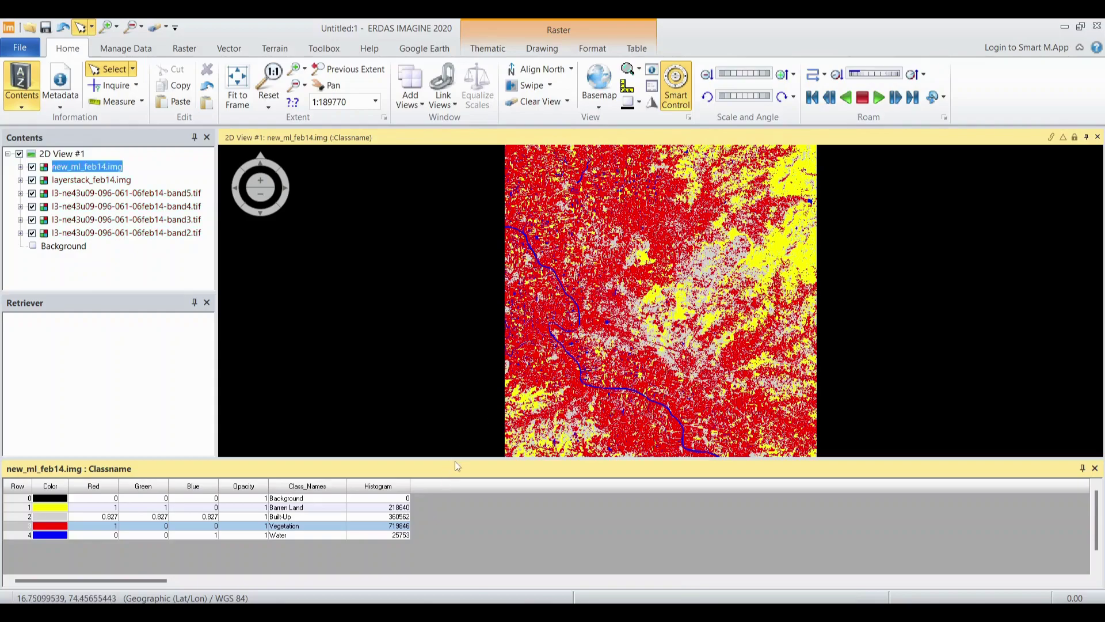
Step: Reduce the height of the attribute table and refit the classified image to the enlarged view
left_click_drag(458, 460, 458, 486)
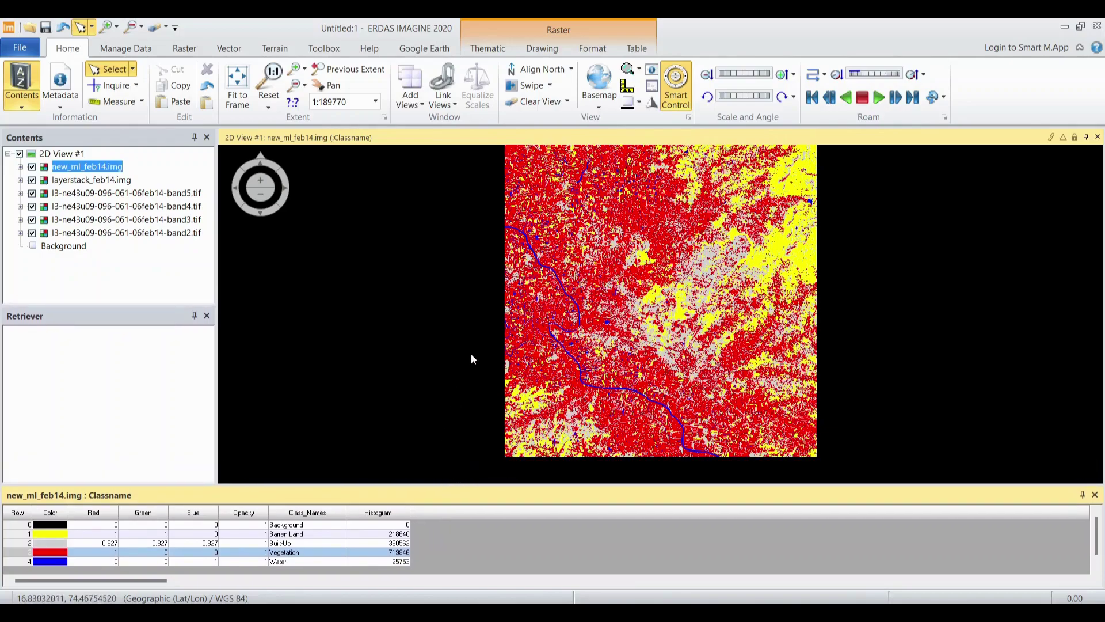
left_click(498, 329)
left_click(237, 83)
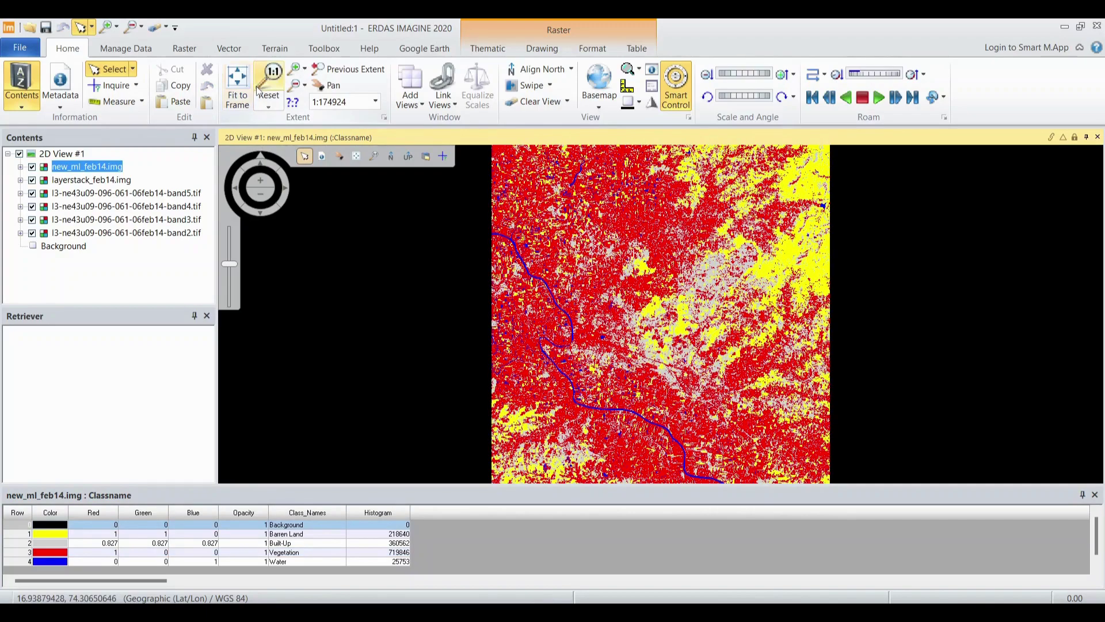
Step: Open the Reproject tool and browse the available input files without choosing a different one
left_click(184, 48)
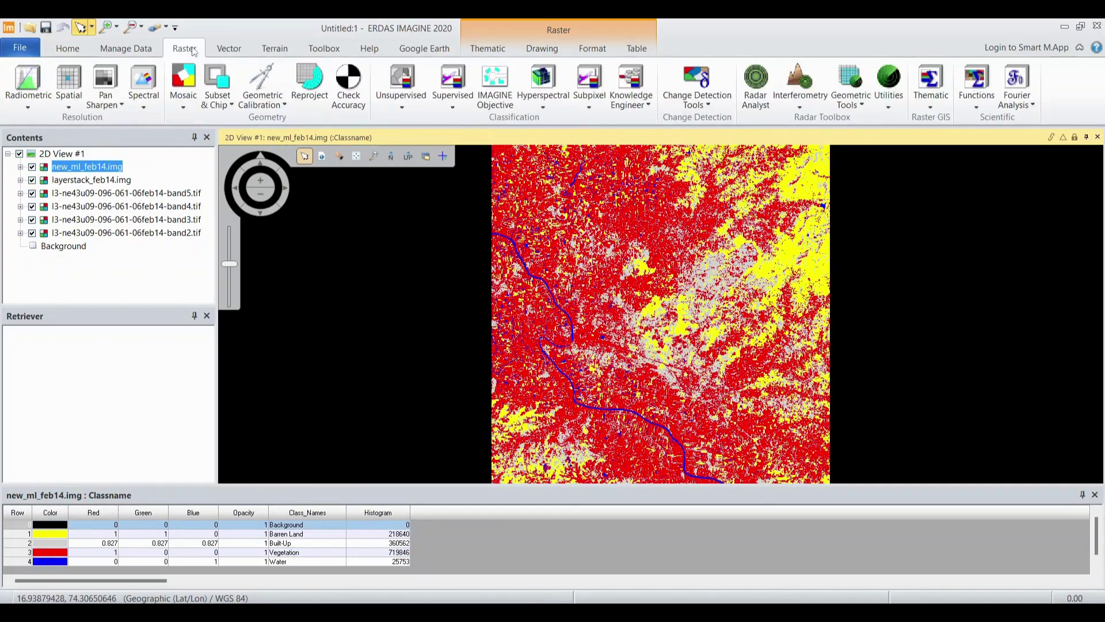
left_click(310, 86)
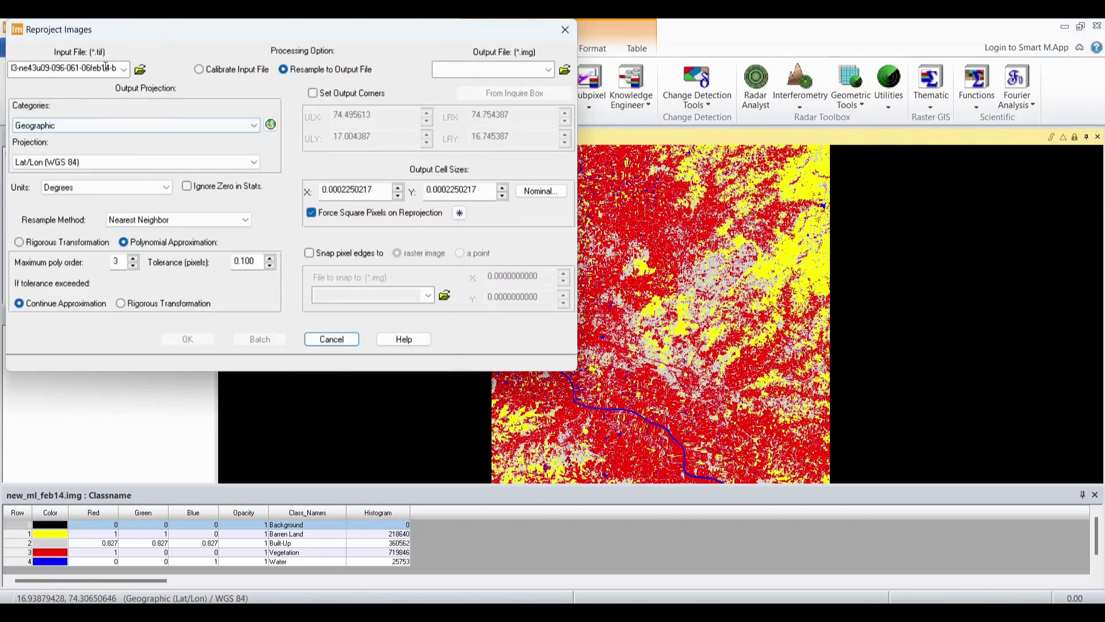
left_click(140, 70)
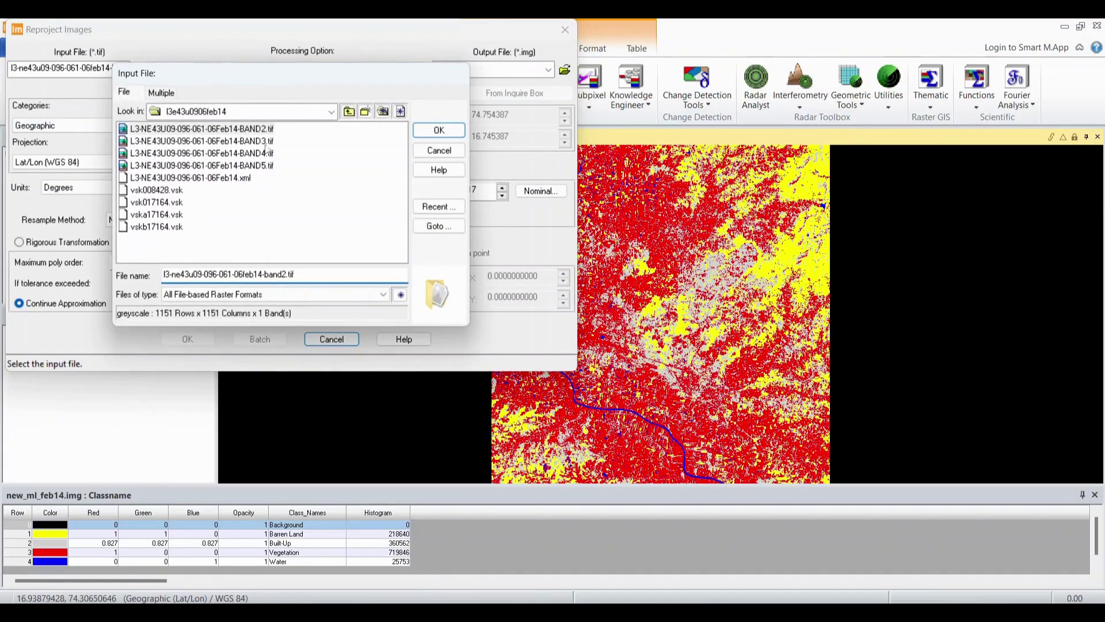
left_click(435, 150)
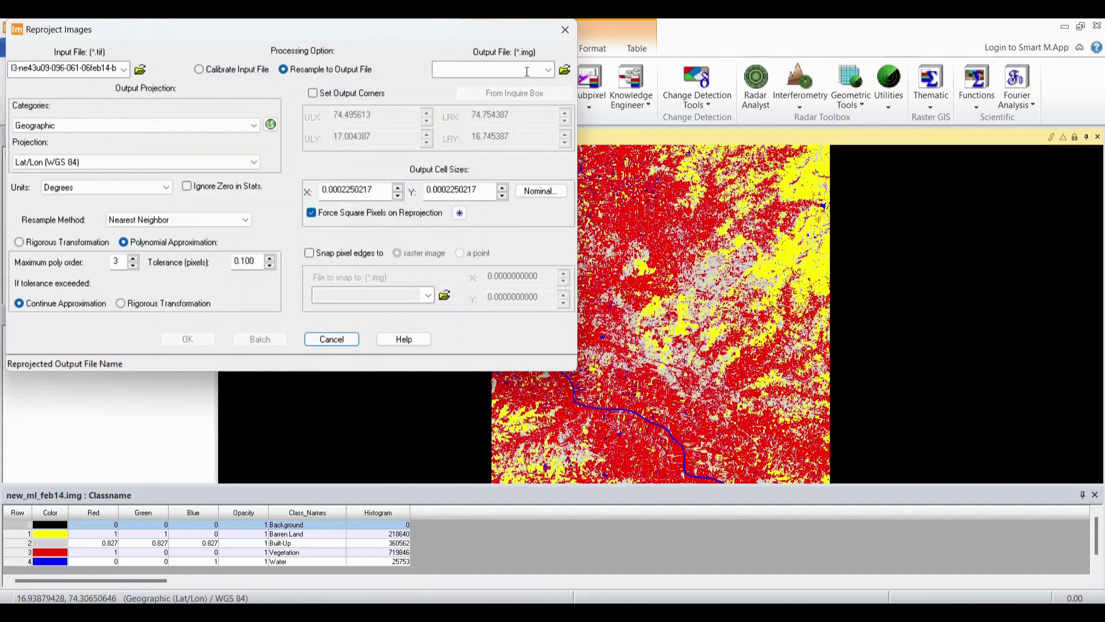
Step: Try output projection UTM WGS 84 North, UTM Zone 43 (Range 72E - 78E), in Reproject Images and close the dialog without running it
left_click(115, 125)
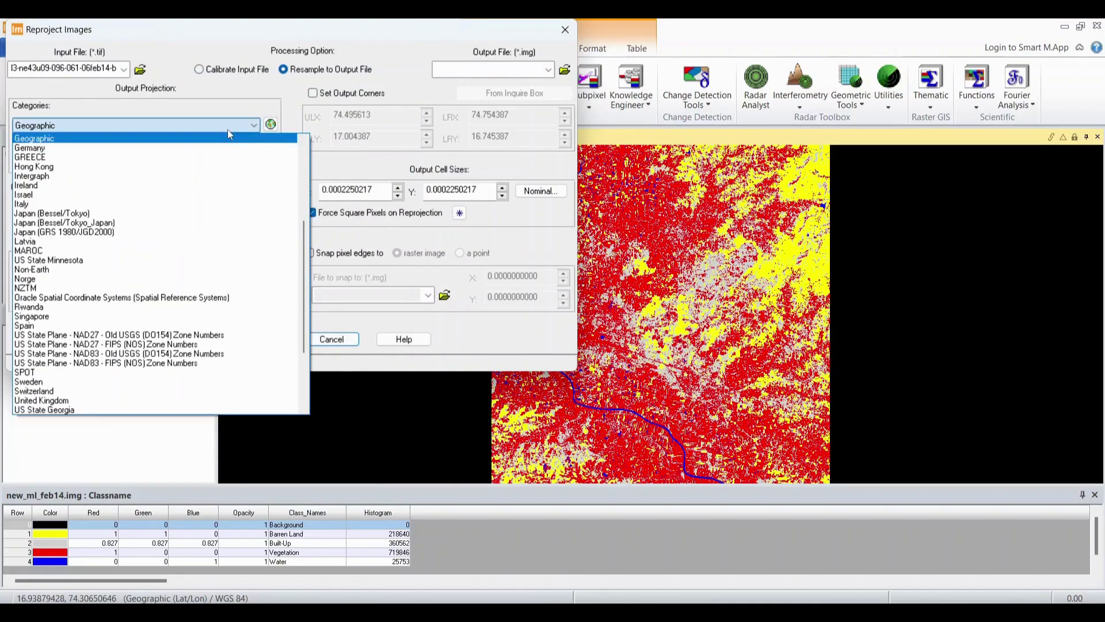
scroll(64, 403, "down", 4)
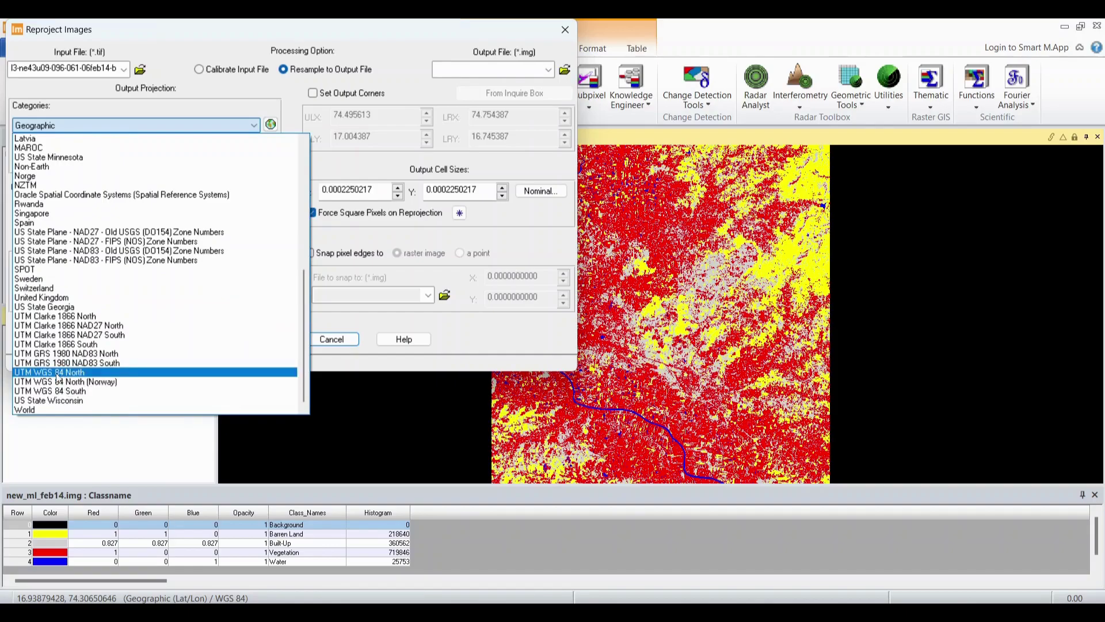
left_click(65, 374)
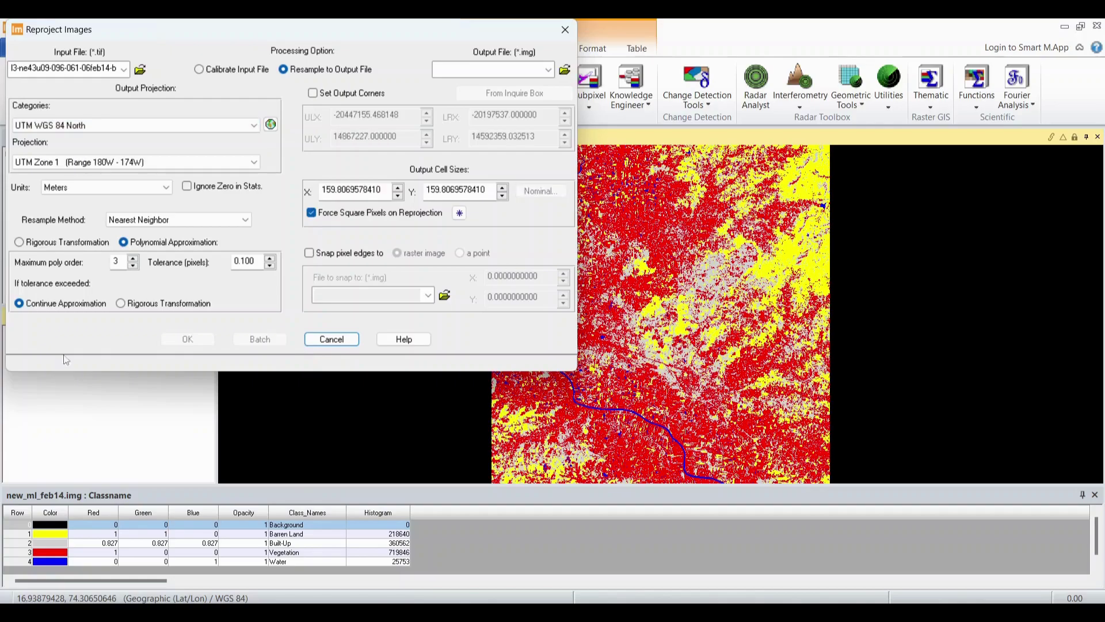
left_click(131, 163)
scroll(95, 270, "down", 8)
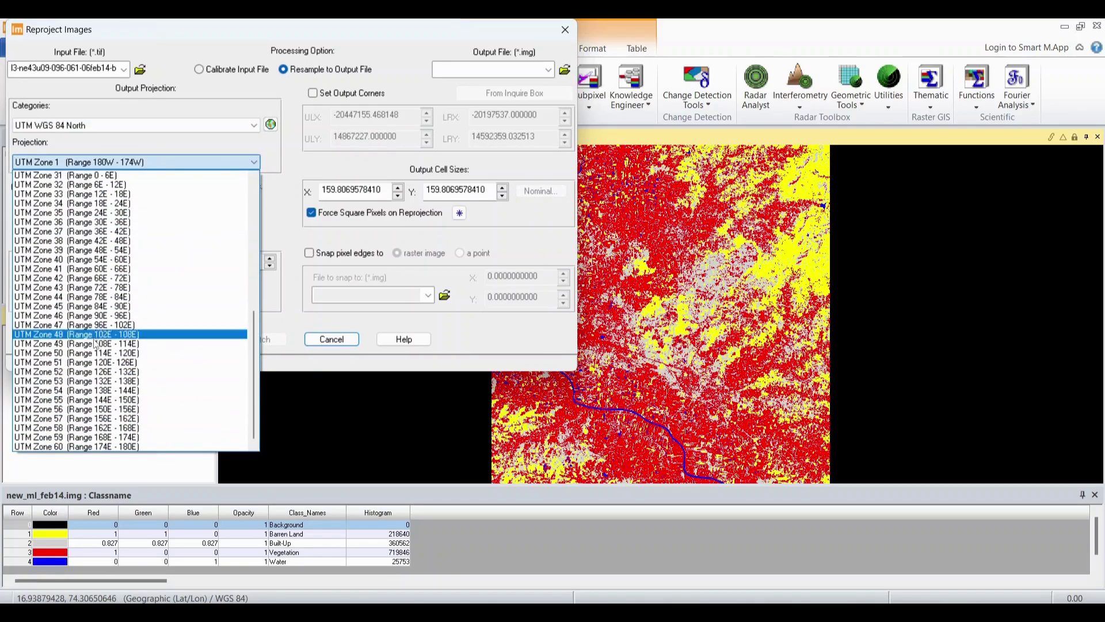
left_click(91, 288)
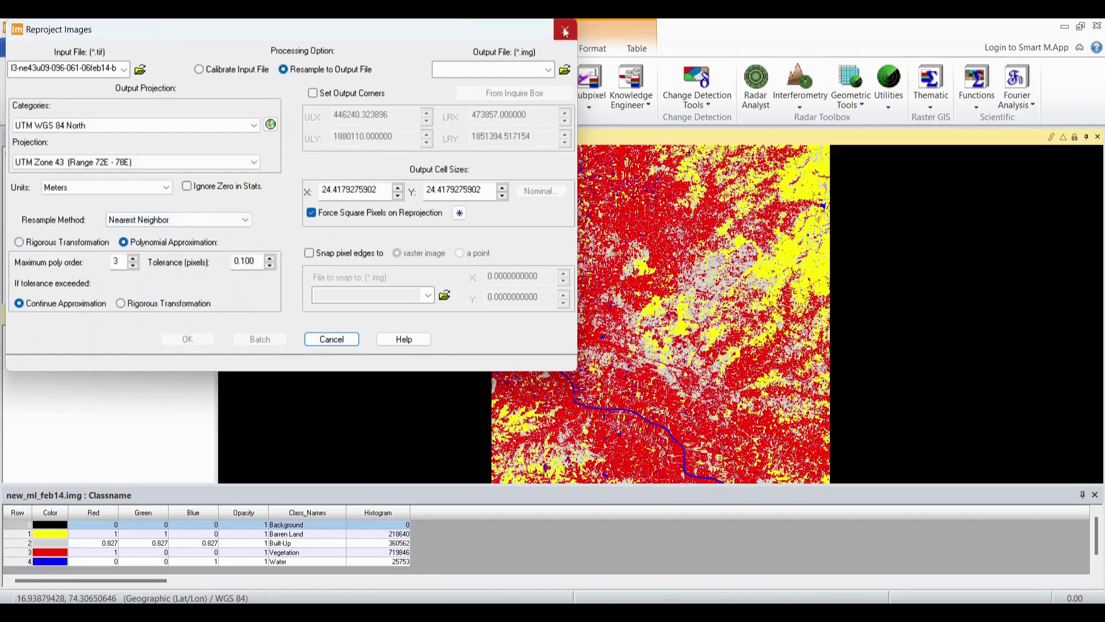
left_click(188, 340)
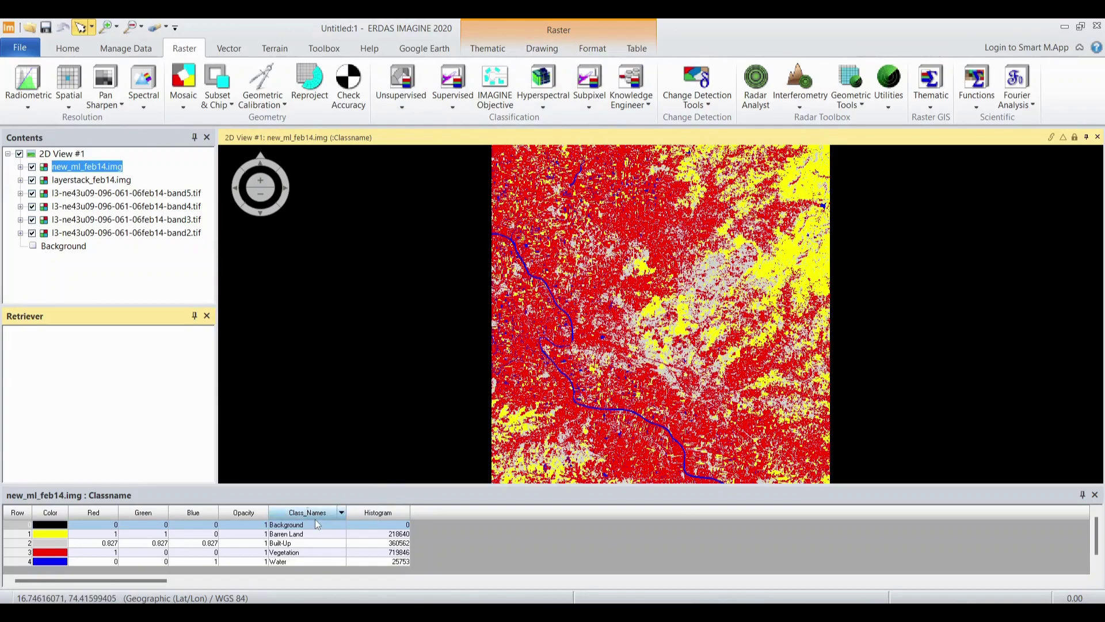
Step: Review the Barren Land, Built-Up and Water class names in the attribute table of new_ml_feb14.img using the table tools
left_click(636, 48)
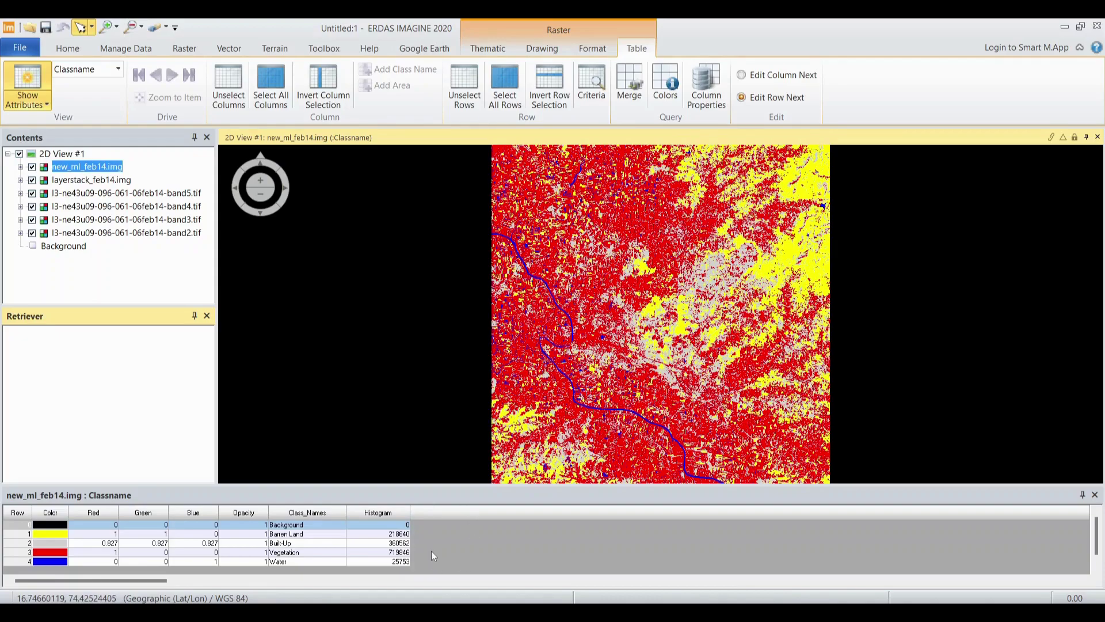
left_click(288, 544)
left_click(289, 534)
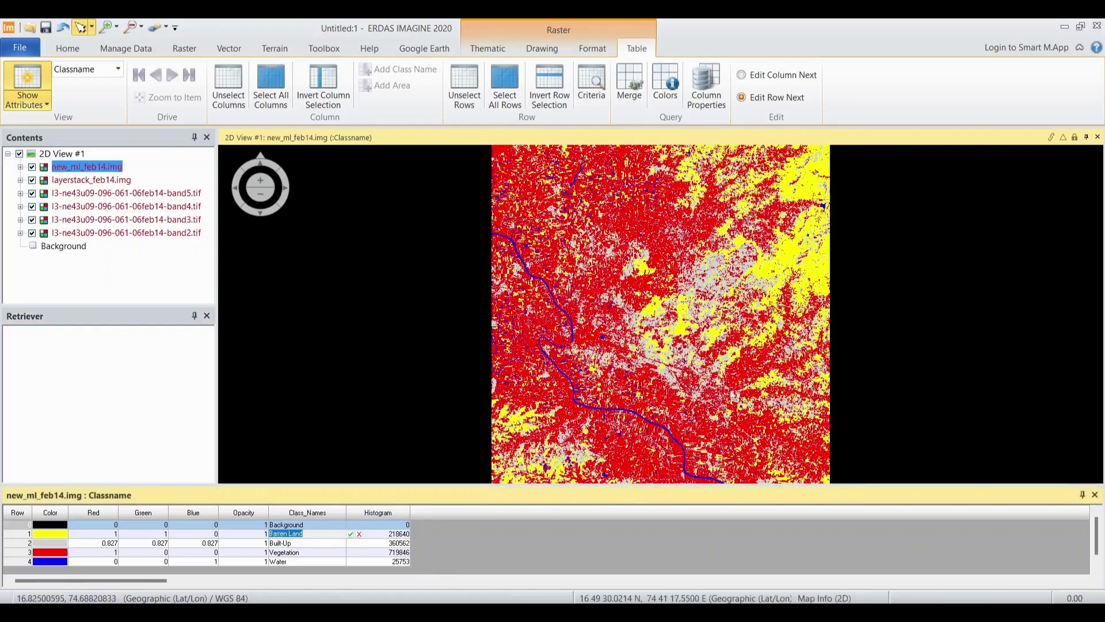
left_click(279, 544)
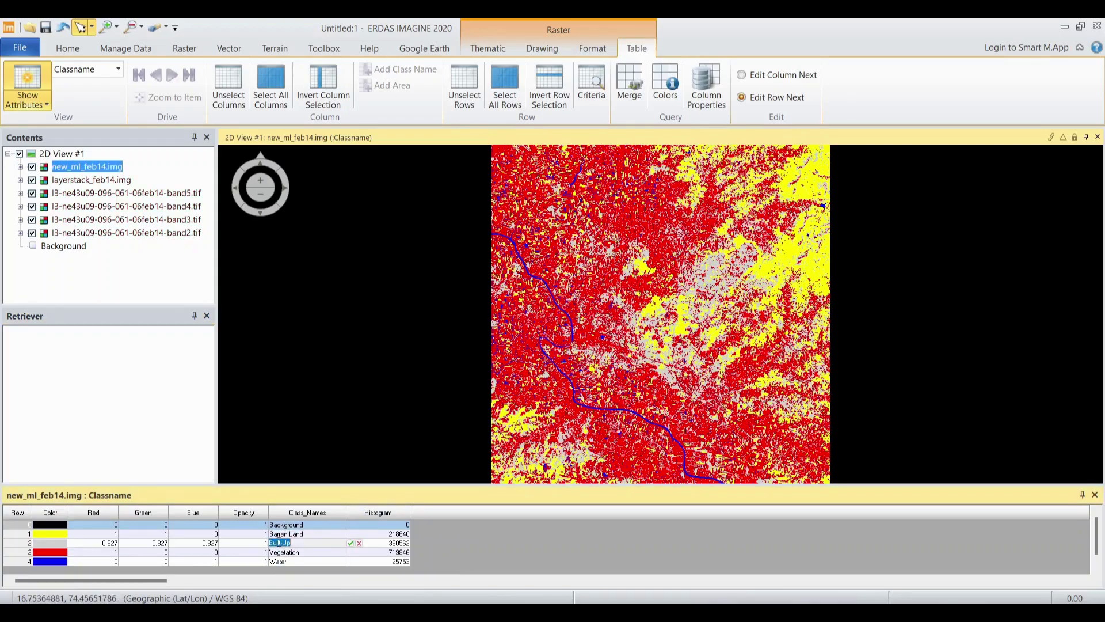
left_click(282, 561)
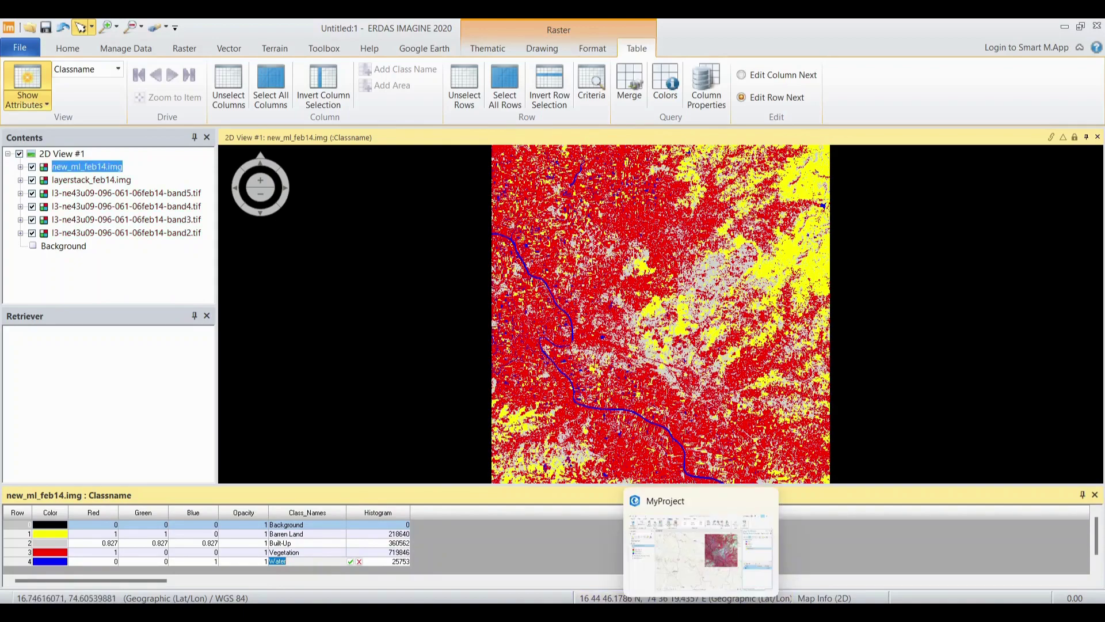
Step: Switch to the ERDAS IMAGINE session comparing utm_feb14.img and utm_feb19.img, and display utm_feb14.img's attribute table enlarged to show all classes
mouse_move(669, 613)
left_click(822, 550)
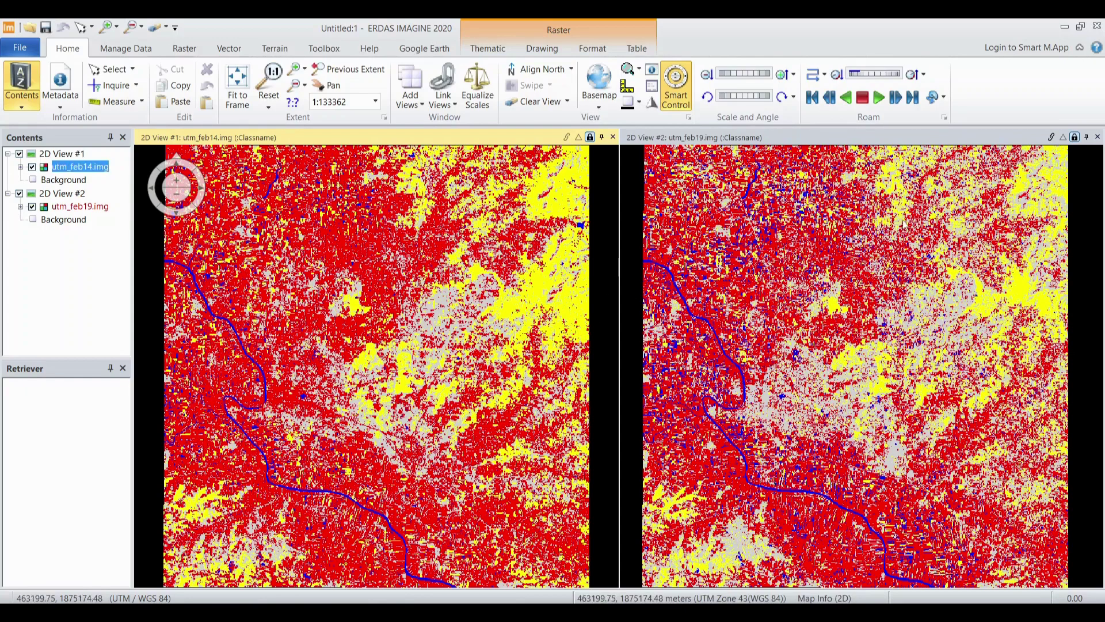
right_click(59, 167)
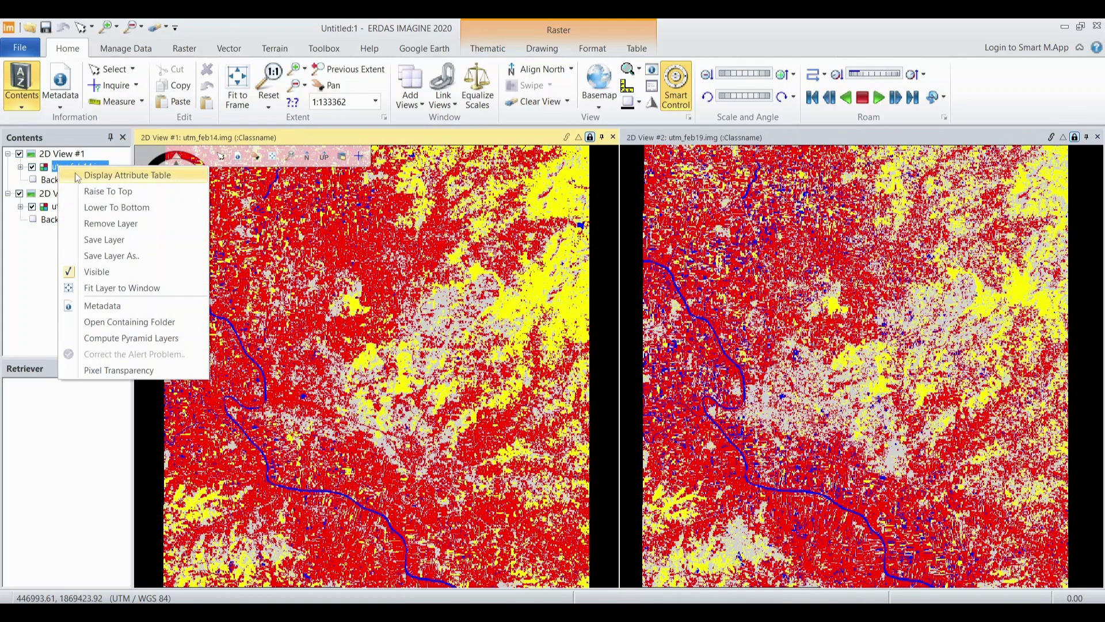
left_click(78, 176)
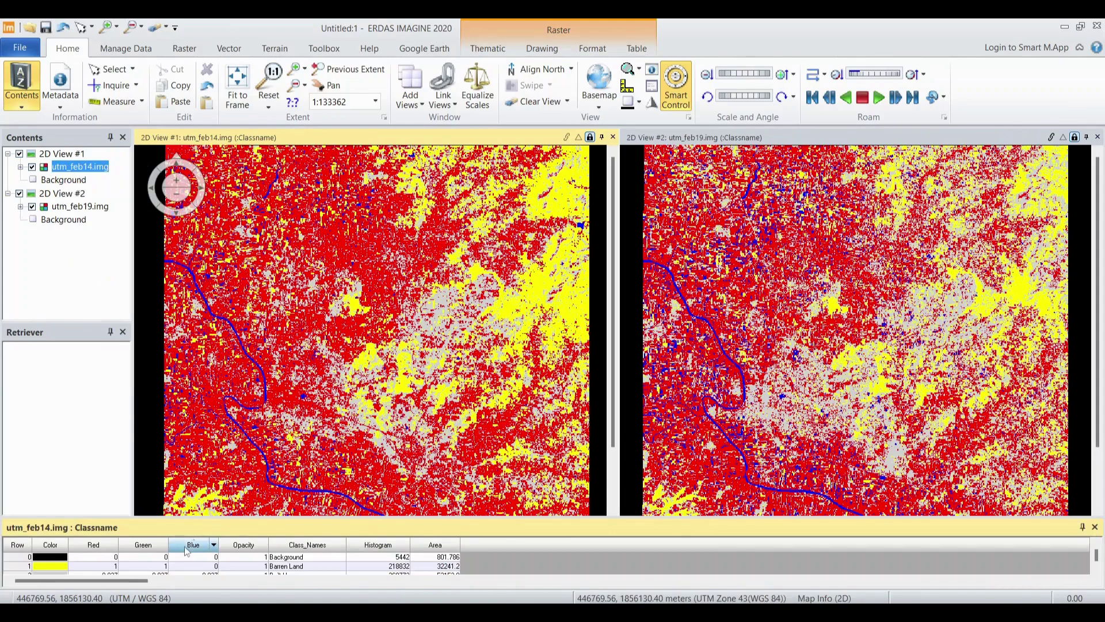
left_click_drag(193, 520, 196, 424)
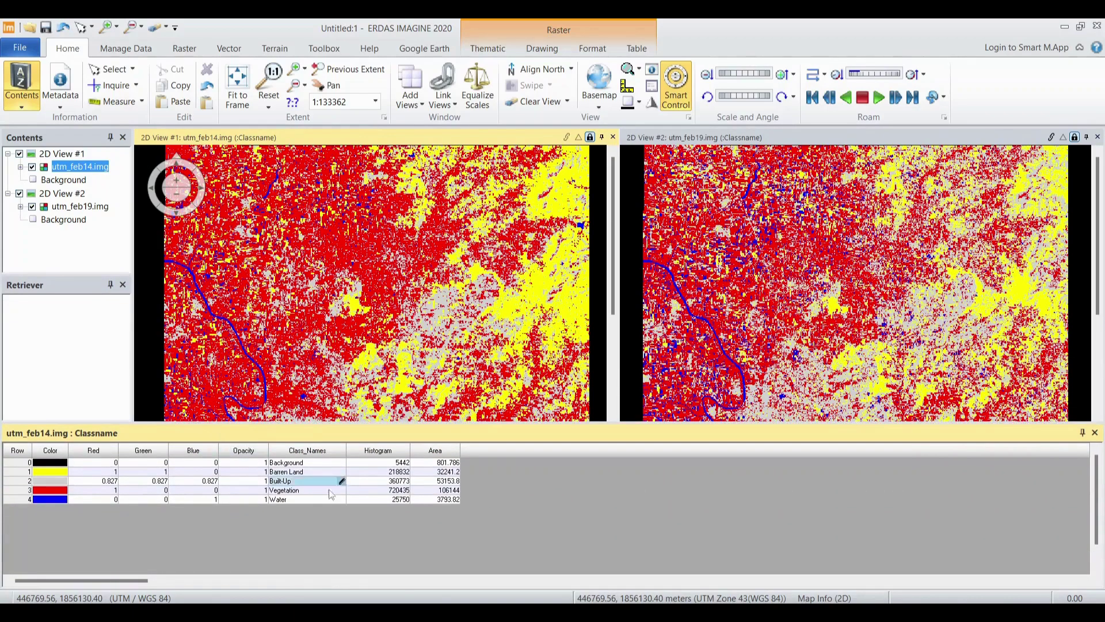
Step: Display the attribute table of utm_feb19.img and reduce the table area's height to give the images more room
right_click(53, 207)
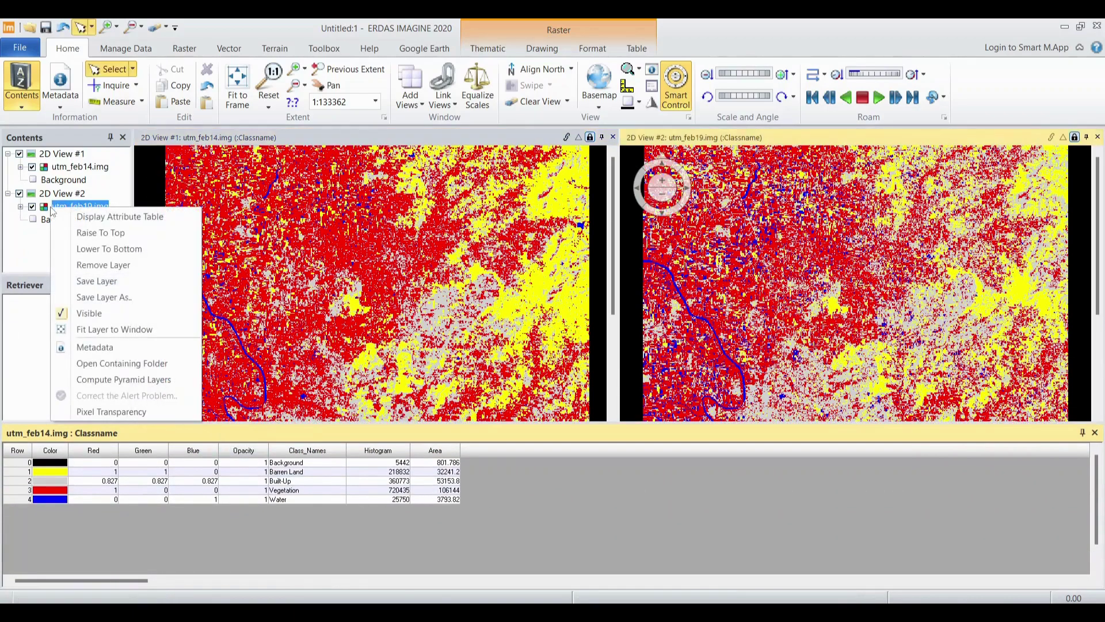
left_click(79, 217)
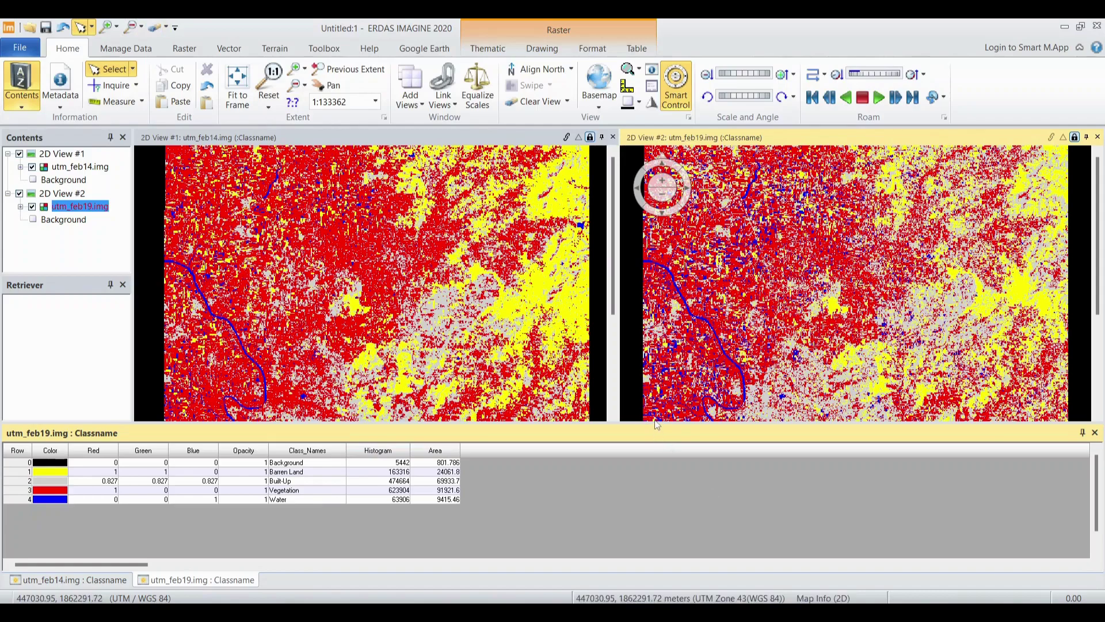
left_click_drag(654, 423, 664, 488)
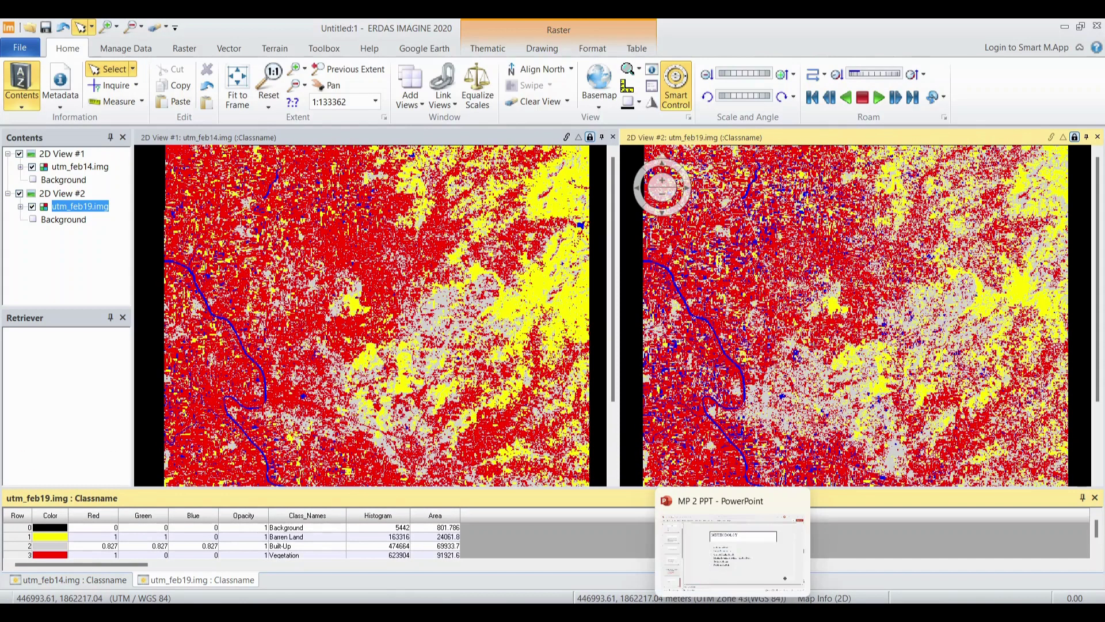
Step: Switch to the change_from_2014_to_2019 notes in Notepad and read the class area changes, tile specifications and ground truths
left_click(764, 612)
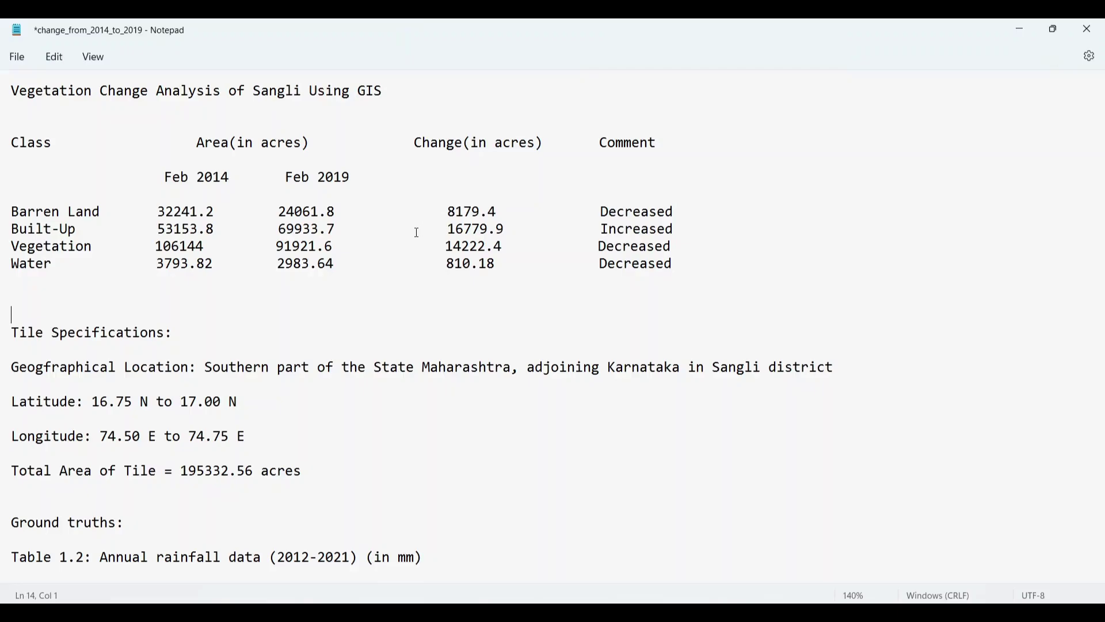
scroll(417, 232, "down", 5)
scroll(418, 248, "up", 5)
scroll(418, 248, "down", 5)
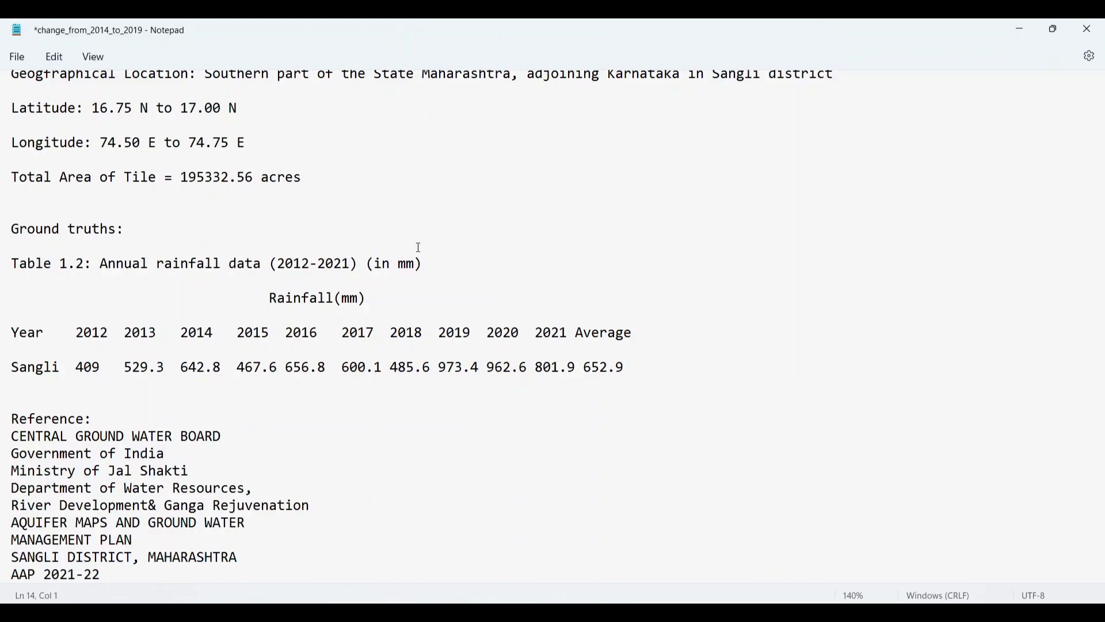
scroll(381, 305, "down", 1)
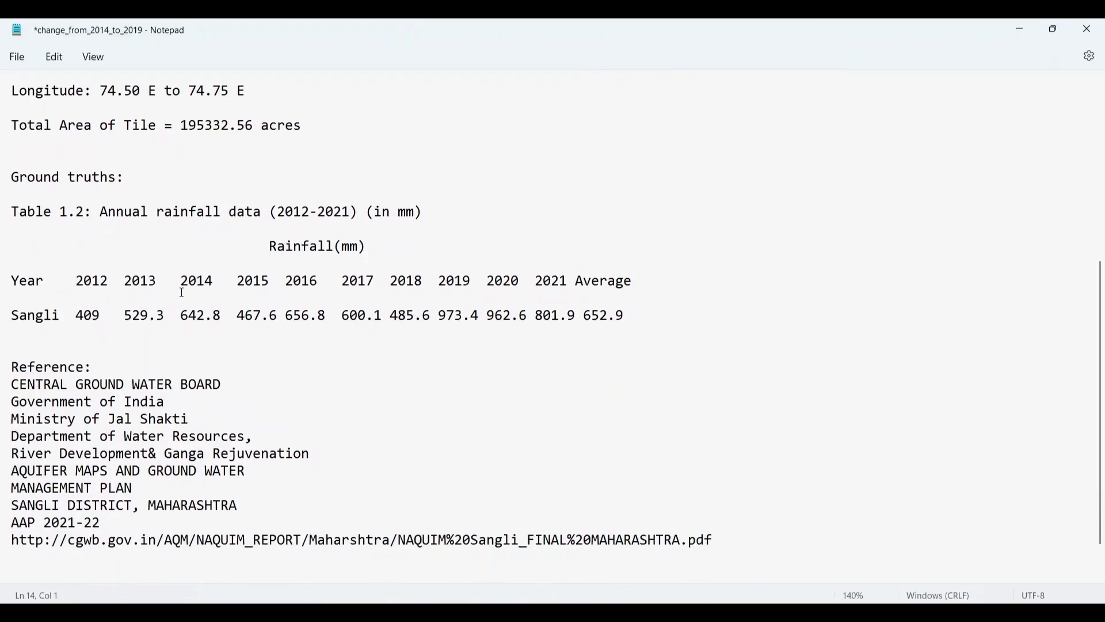
Step: Examine the annual rainfall table by highlighting the years 2014 and 2019 and the Sangli rainfall values for 2014 and 2018
left_click_drag(181, 282, 208, 282)
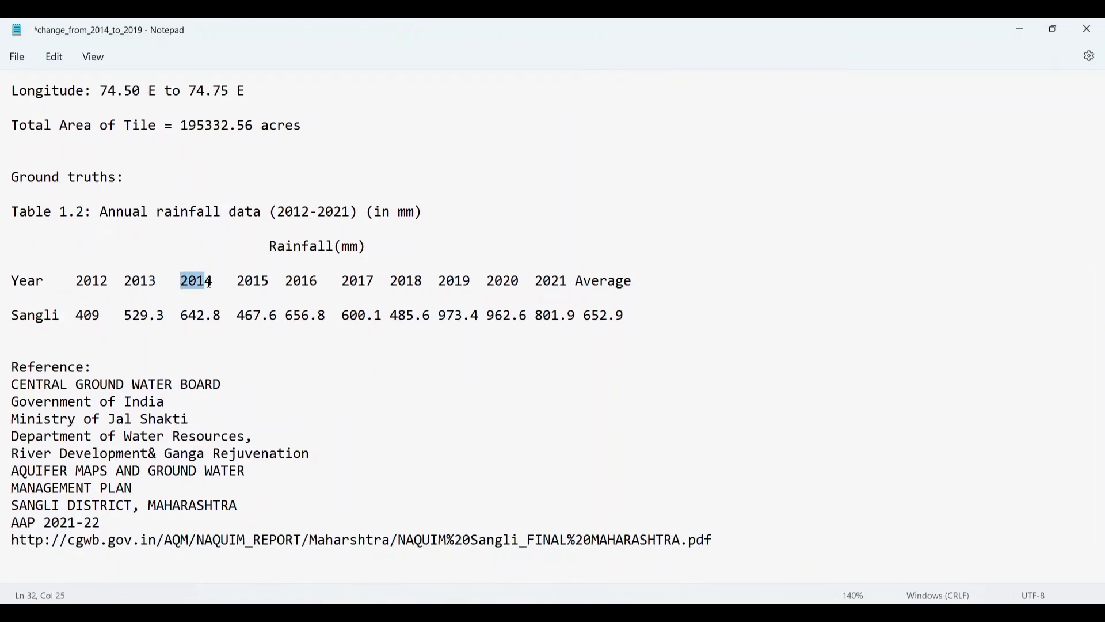
left_click_drag(440, 282, 471, 281)
left_click(456, 281)
left_click_drag(181, 313, 221, 317)
left_click(221, 318)
left_click_drag(391, 314, 426, 316)
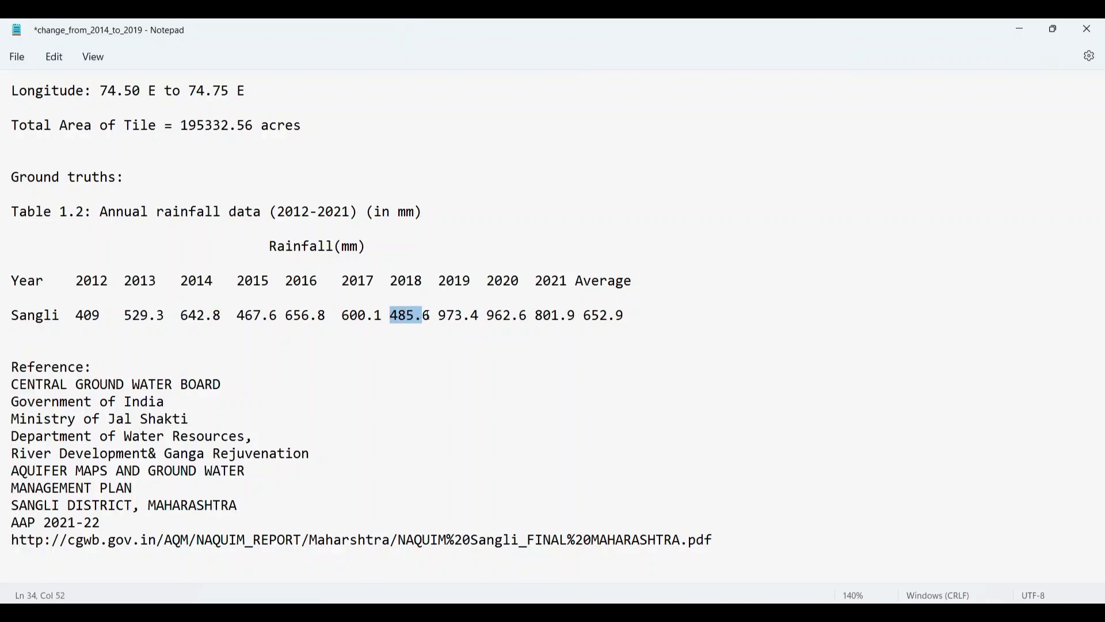
Step: Compare the Feb 2014 and Feb 2019 class areas at the start of the notes with the rainfall data and its reference
scroll(397, 323, "up", 7)
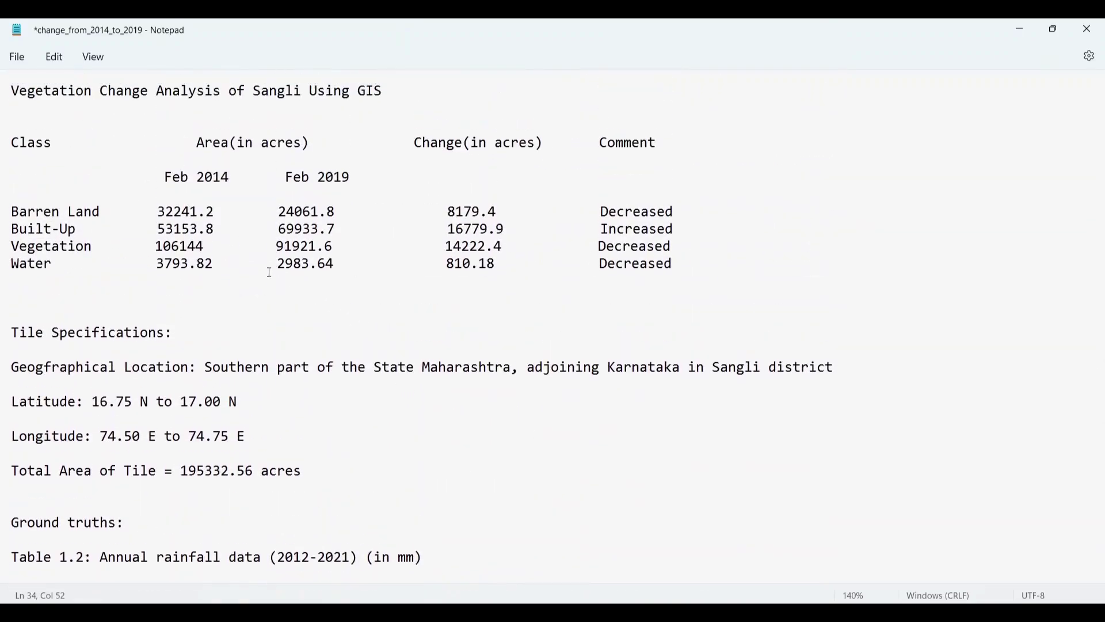
scroll(338, 288, "down", 8)
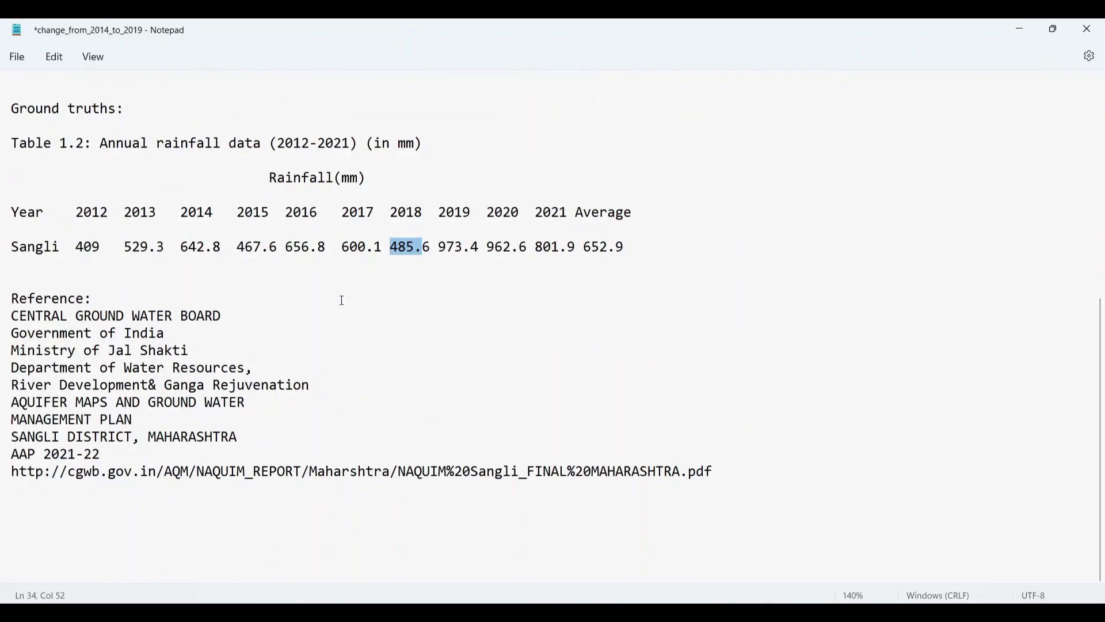
scroll(348, 305, "up", 8)
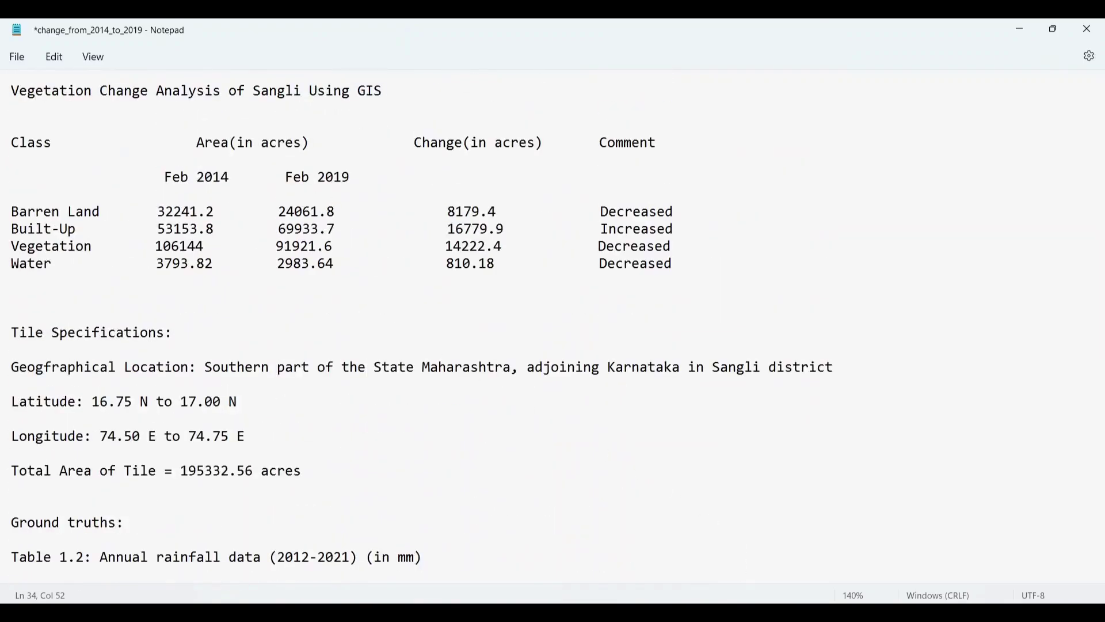
mouse_move(732, 612)
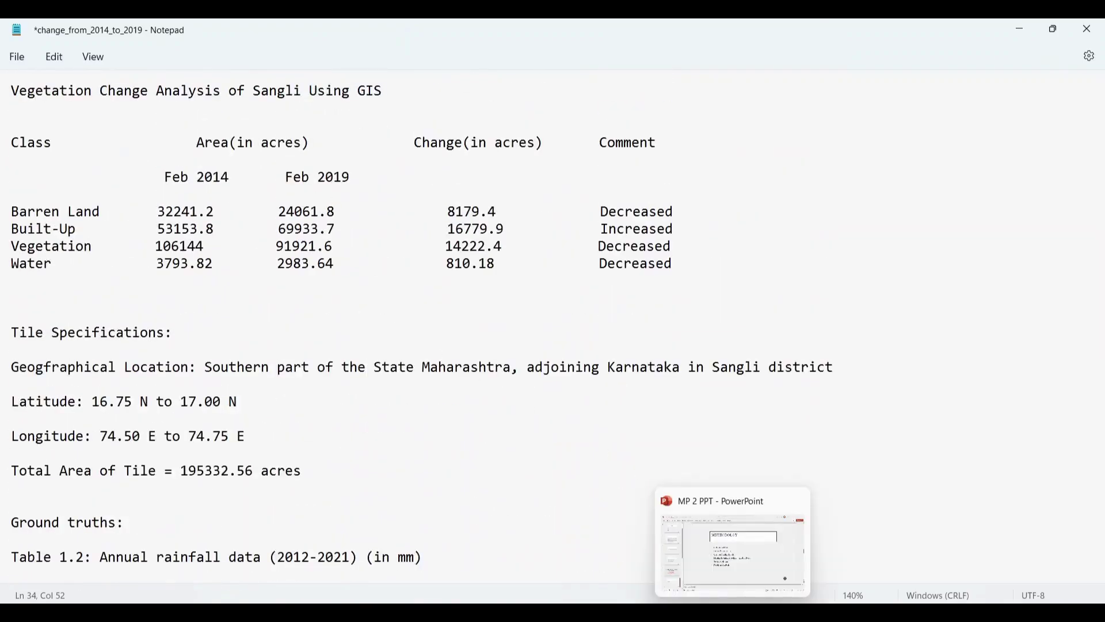